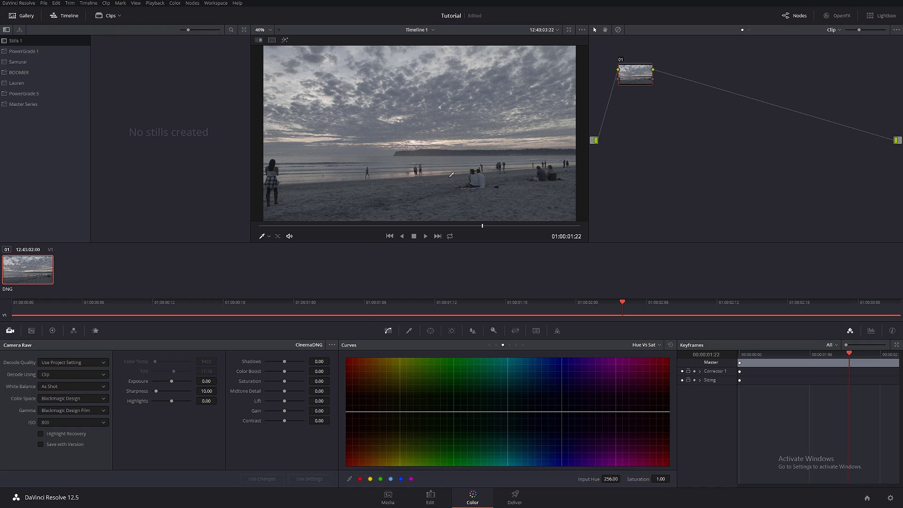
# Label the first node NR after checking the noise in the distant hills up close
pyautogui.scroll(8, 448, 146)
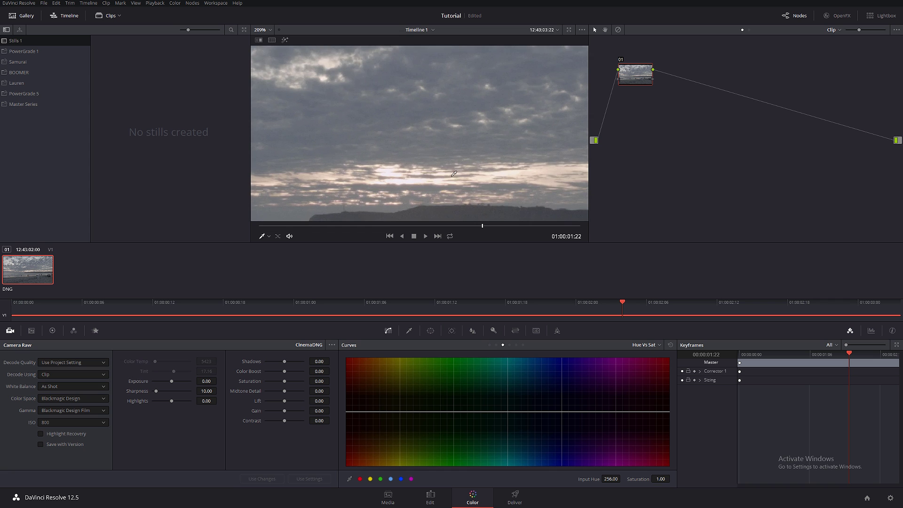
pyautogui.scroll(6, 437, 204)
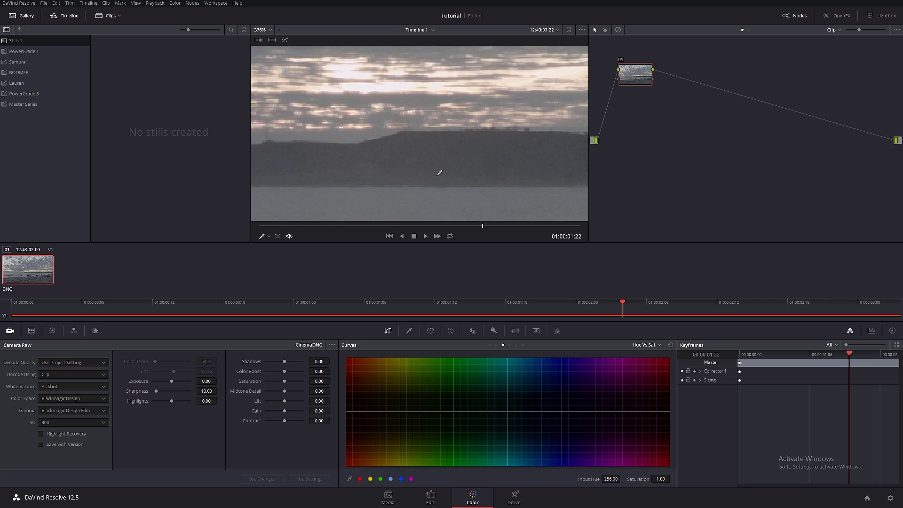
pyautogui.moveTo(484, 228); pyautogui.dragTo(458, 225)
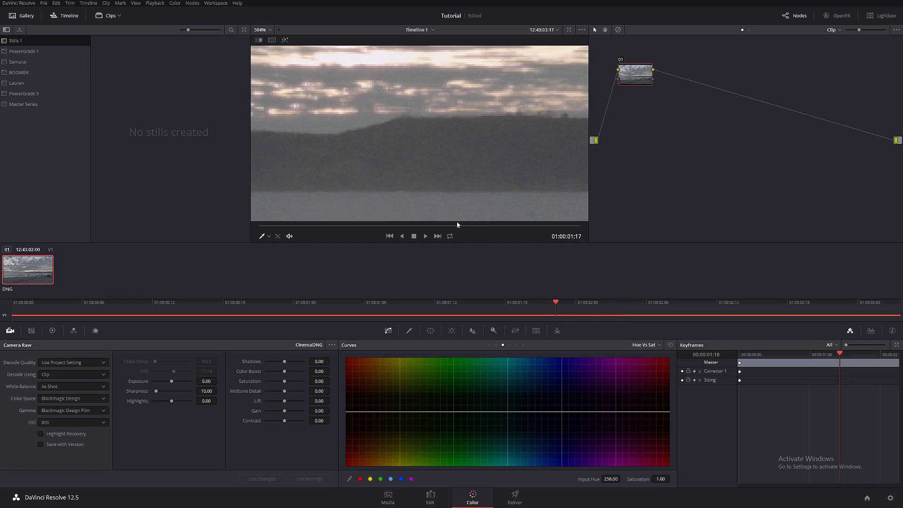
pyautogui.moveTo(636, 78); pyautogui.dragTo(626, 123)
pyautogui.rightClick(623, 114)
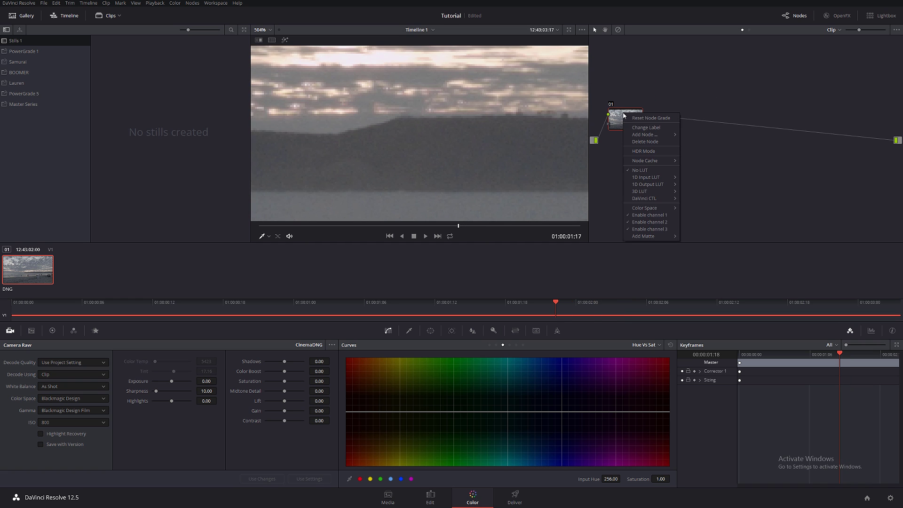
pyautogui.click(653, 129)
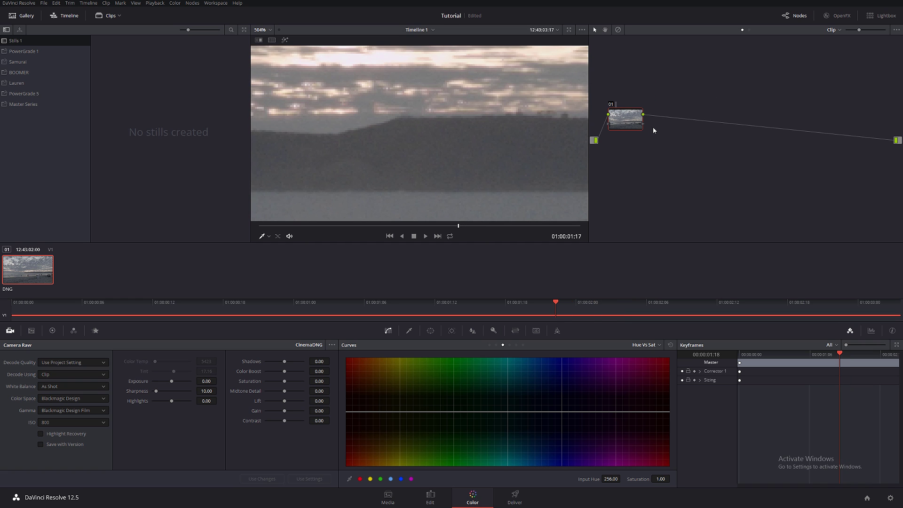
pyautogui.write('NR')
pyautogui.press('Return')
# Apply spatial noise reduction to the NR node with luma threshold 2.0 and chroma threshold 10.0
pyautogui.click(95, 331)
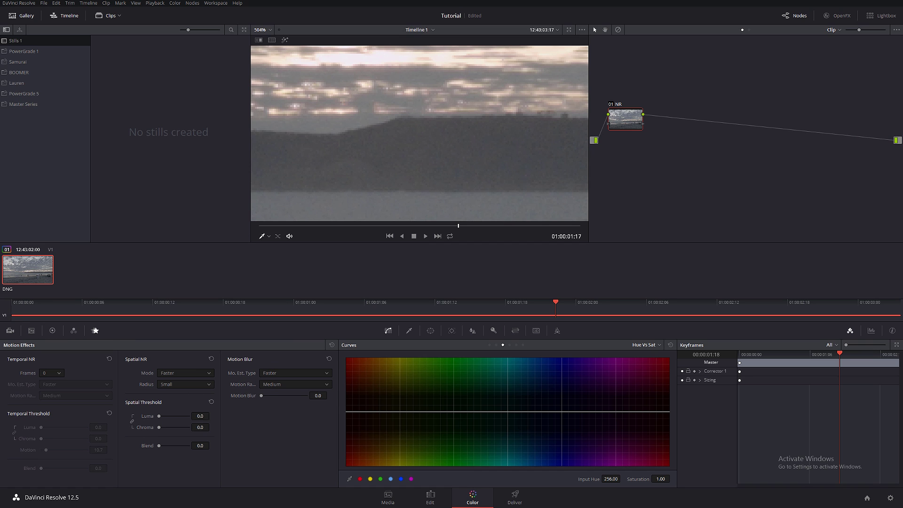
pyautogui.moveTo(201, 416); pyautogui.dragTo(198, 427)
pyautogui.moveTo(627, 123); pyautogui.dragTo(625, 124)
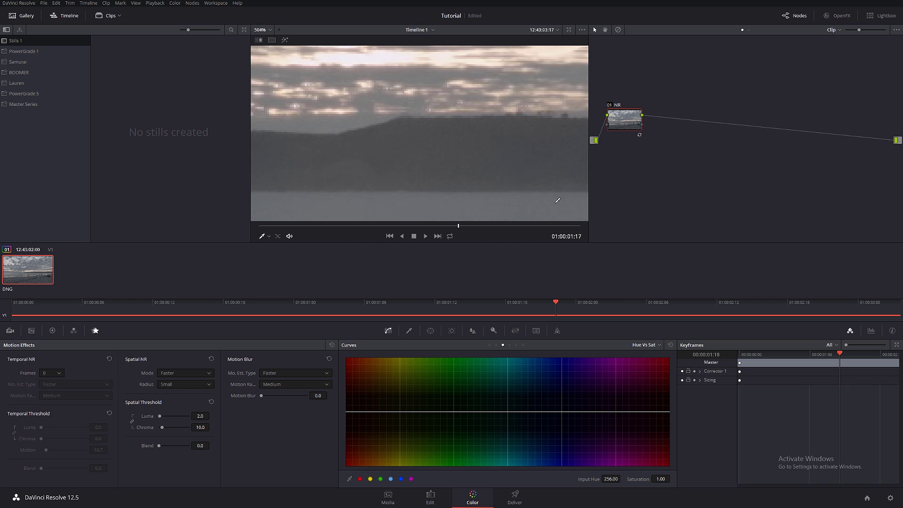
# Display the Parade scope and append a serial node after the NR node
pyautogui.hotkey('shift', 'z')
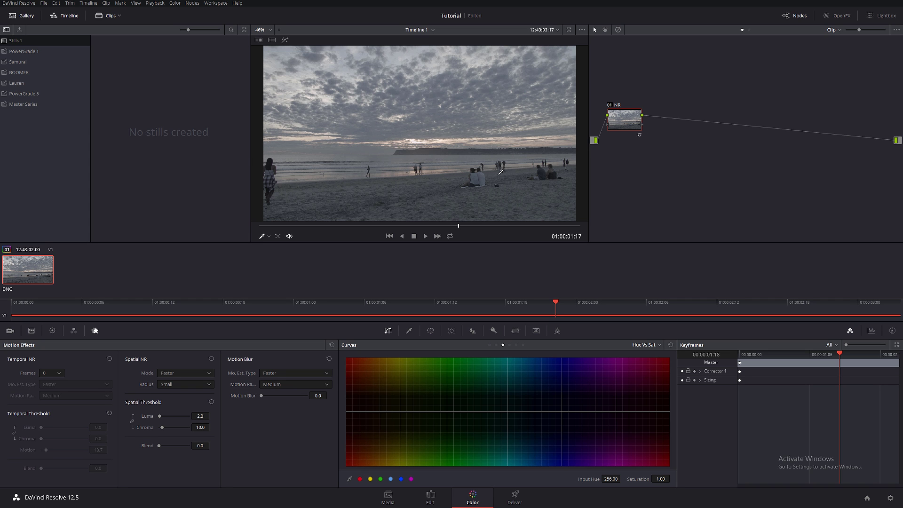
pyautogui.moveTo(350, 225); pyautogui.dragTo(507, 226)
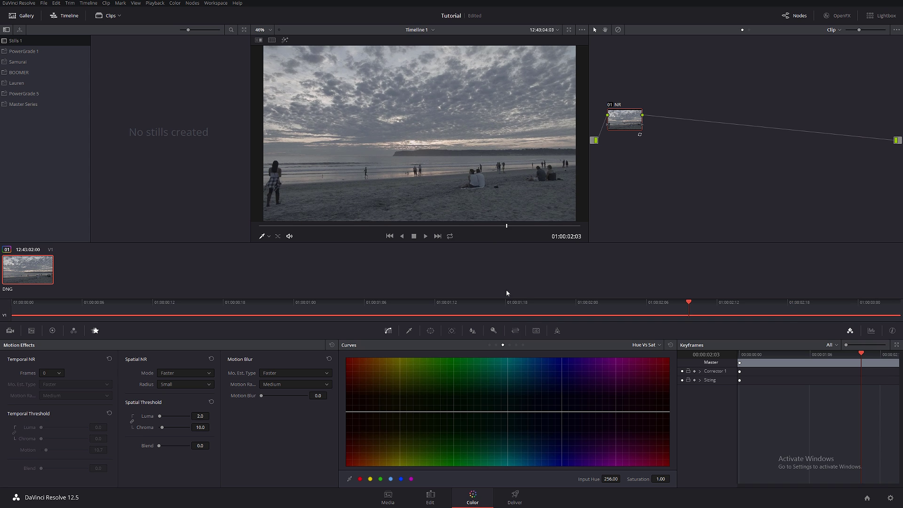
pyautogui.click(871, 331)
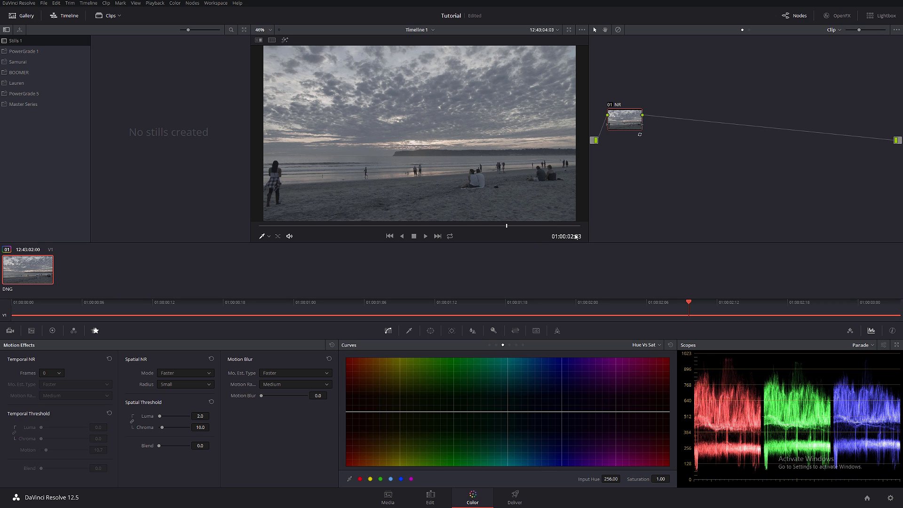
pyautogui.hotkey('alt', 's')
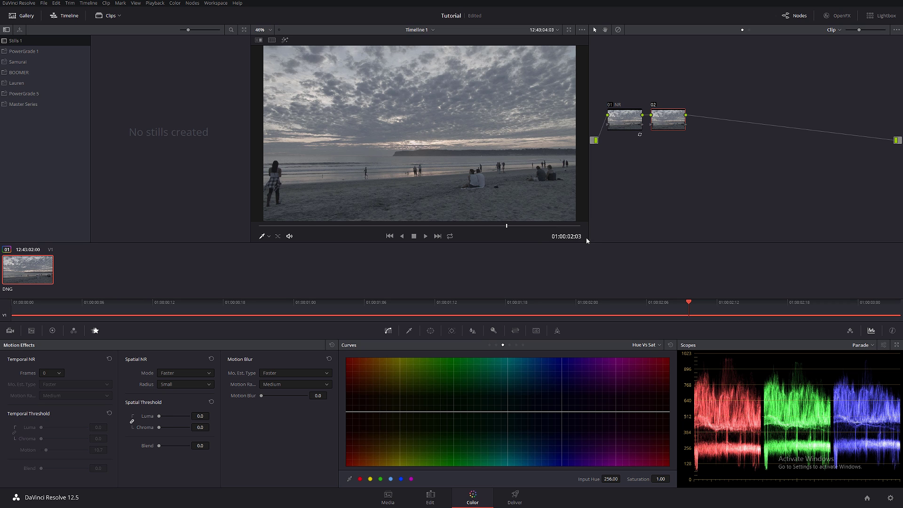
# In the RGB Mixer, set red in Red Output to 1.95, green in Green Output to 2.00 and blue in Blue Output to 2.00
pyautogui.click(73, 331)
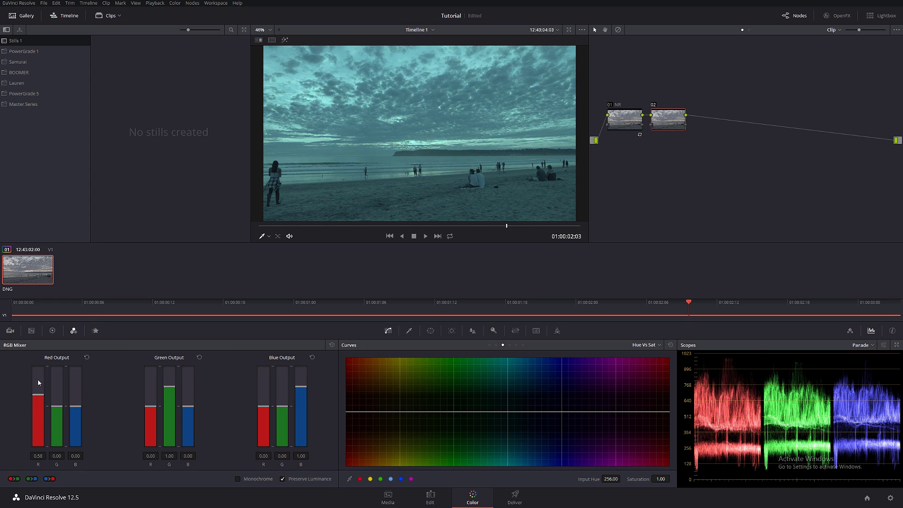
pyautogui.moveTo(37, 380); pyautogui.dragTo(38, 367)
pyautogui.moveTo(169, 387); pyautogui.dragTo(169, 367)
pyautogui.moveTo(301, 387); pyautogui.dragTo(296, 356)
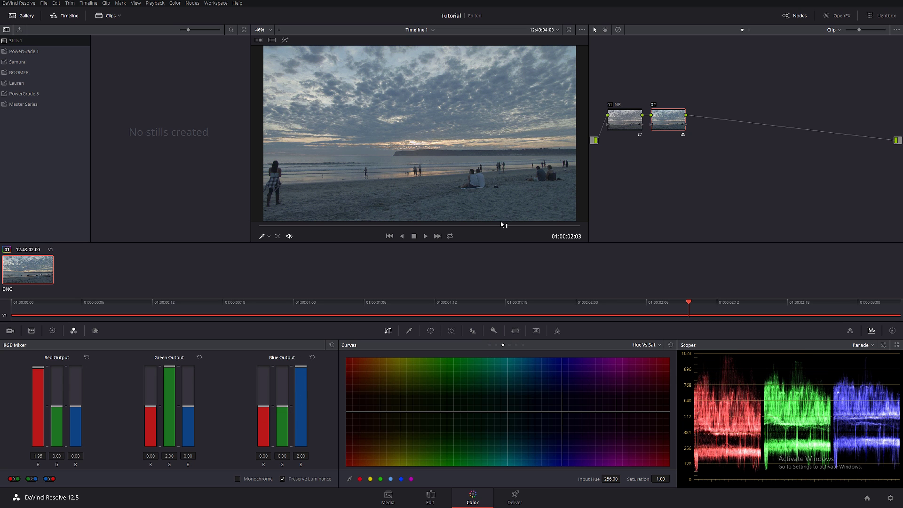
# Label the second node Saturation and compare the image with that node disabled and enabled
pyautogui.rightClick(677, 132)
pyautogui.click(686, 137)
pyautogui.write('Saturation')
pyautogui.press('Return')
pyautogui.hotkey('ctrl', 'd')
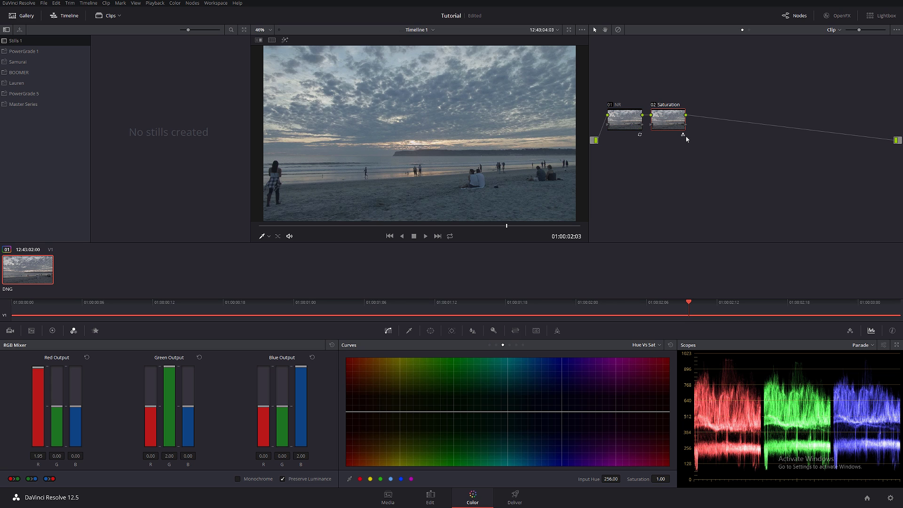
pyautogui.hotkey('ctrl', 'd')
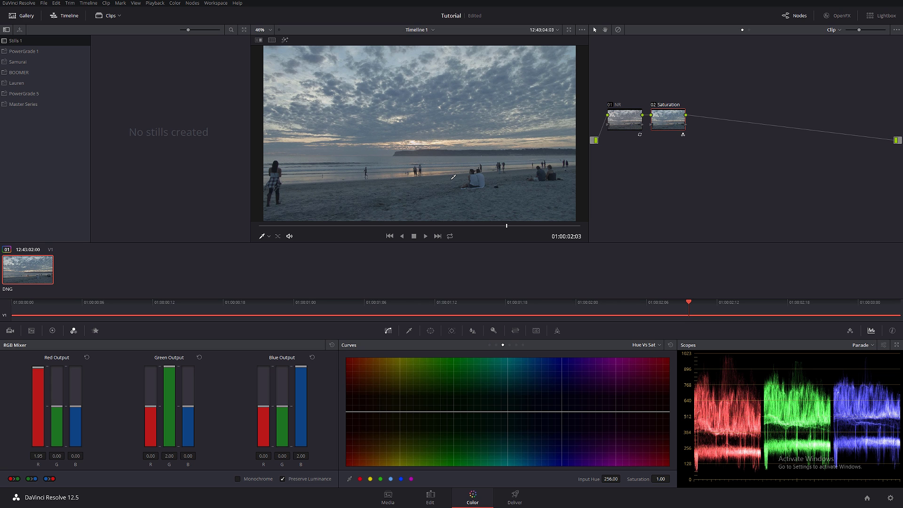
pyautogui.hotkey('ctrl', 'd')
pyautogui.hotkey('ctrl', 'd')
# Add a serial node after Saturation with a parallel node beneath it, and label the upper one WB
pyautogui.hotkey('alt', 's')
pyautogui.hotkey('alt', 'p')
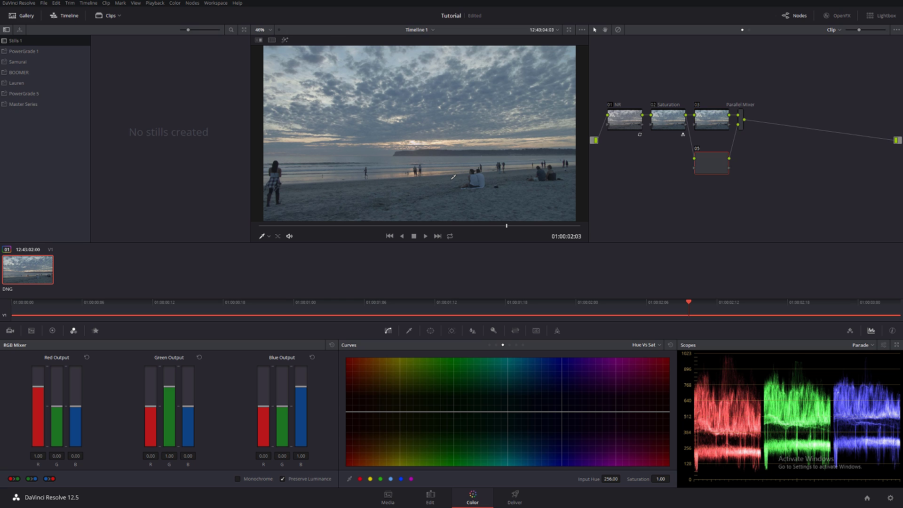
pyautogui.rightClick(713, 118)
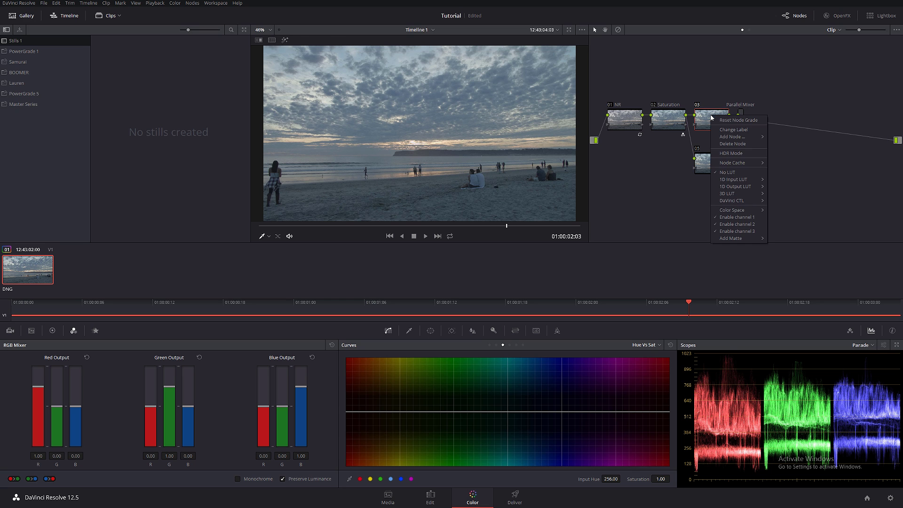
pyautogui.click(732, 130)
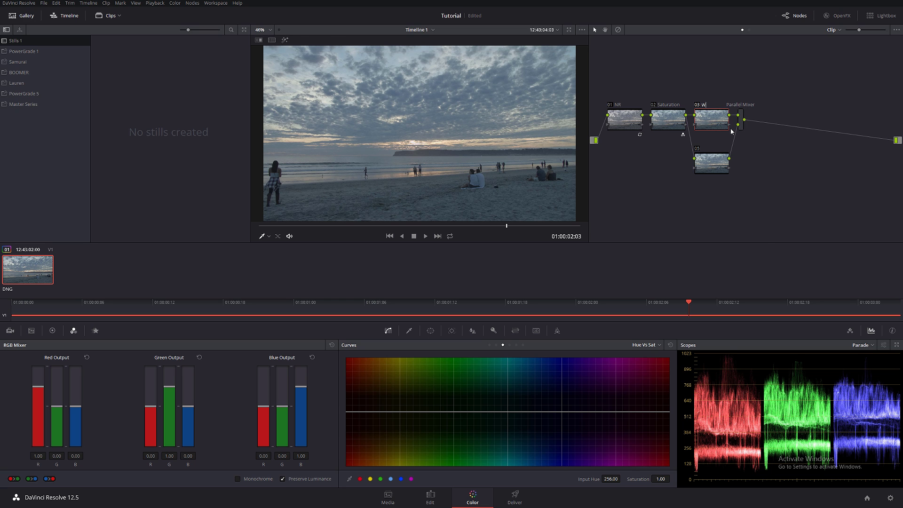
pyautogui.moveTo(712, 120); pyautogui.dragTo(711, 101)
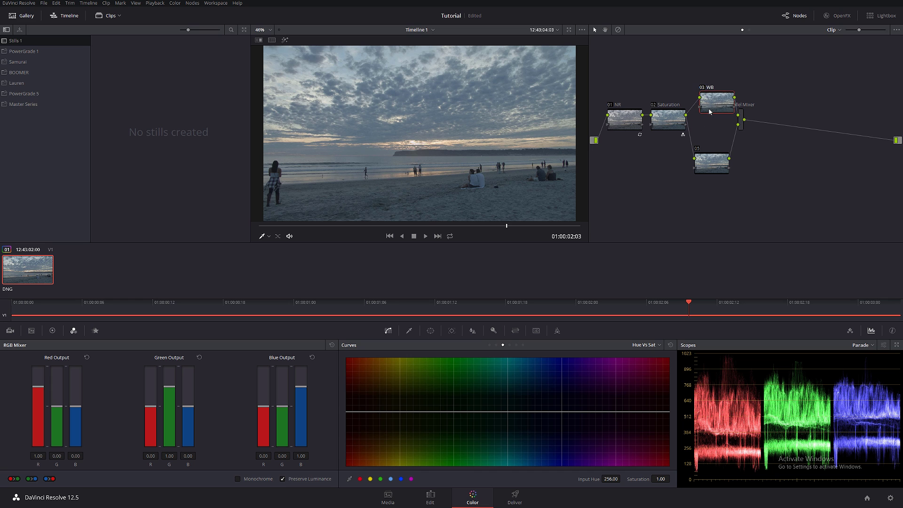
# Move the lower parallel node closer to the WB node and label it Xposure / Contrast
pyautogui.moveTo(710, 163); pyautogui.dragTo(708, 144)
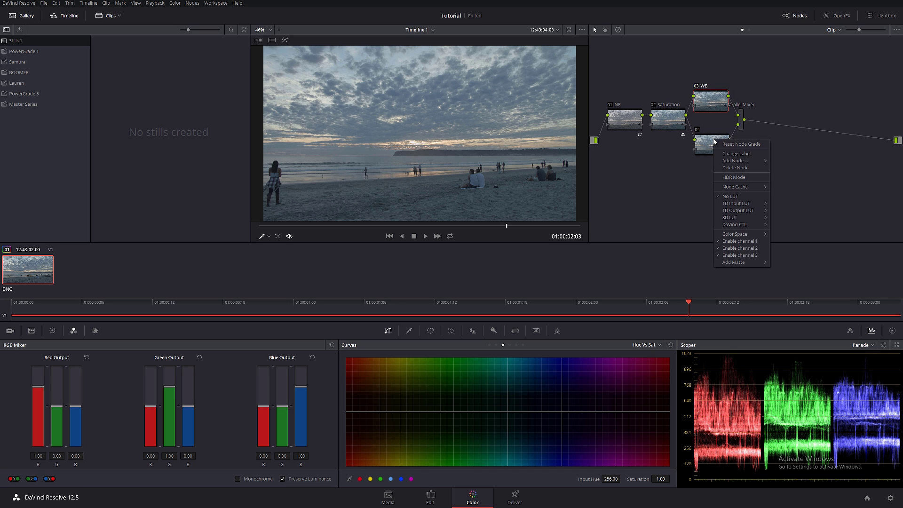
pyautogui.click(708, 144)
pyautogui.rightClick(707, 144)
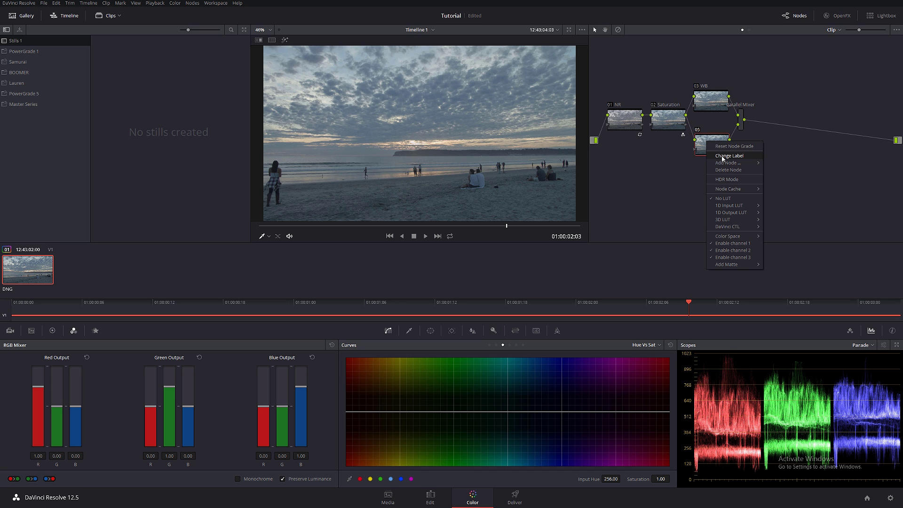
pyautogui.click(723, 157)
pyautogui.write('Xp')
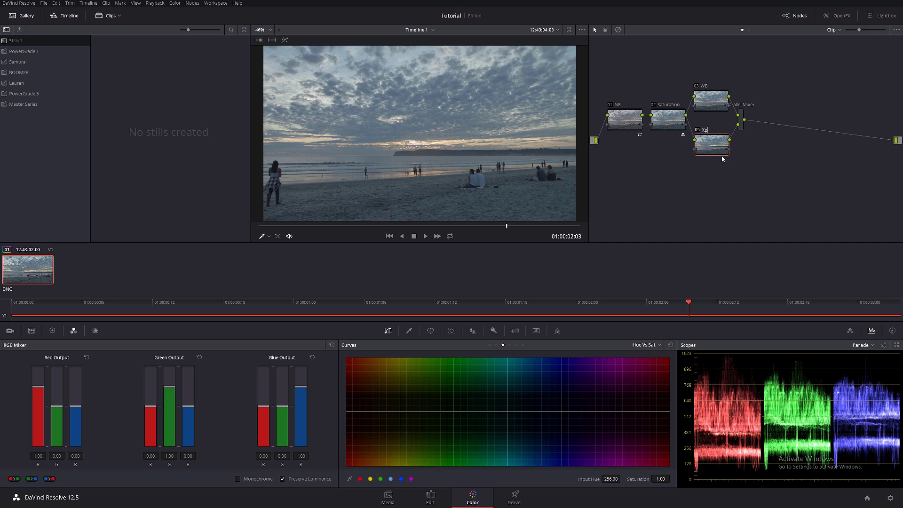
pyautogui.write('osure / COntras')
pyautogui.press('Return')
# Set the WB node's color temperature to 930.0 and compare the image with the whole grade bypassed and enabled
pyautogui.click(713, 107)
pyautogui.click(52, 330)
pyautogui.click(37, 479)
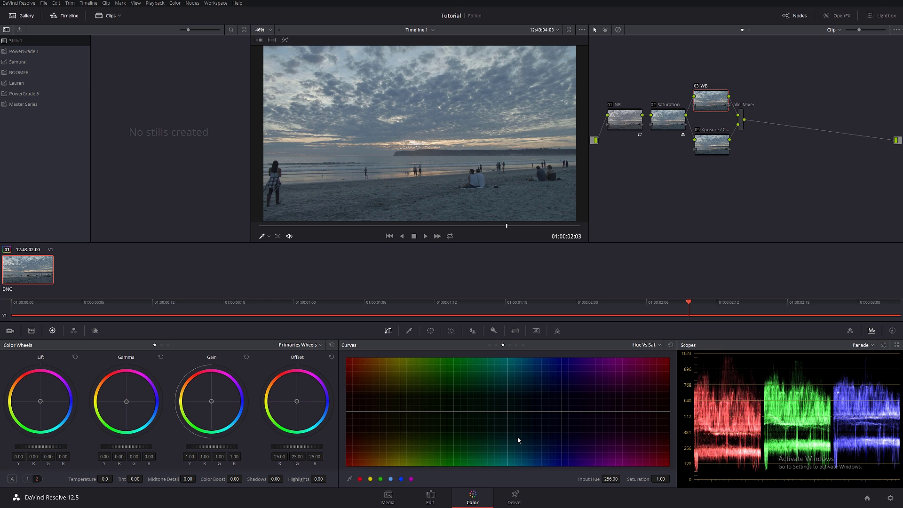
pyautogui.moveTo(105, 479); pyautogui.dragTo(115, 480)
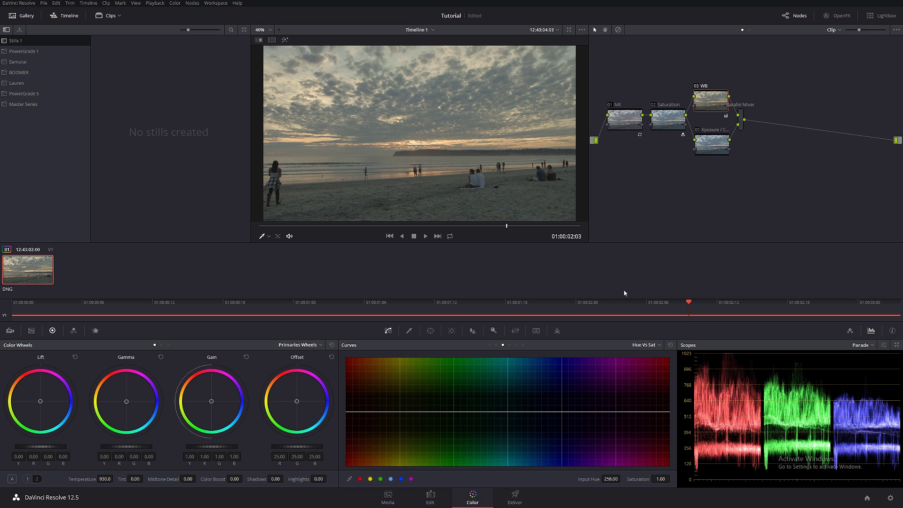
pyautogui.hotkey('alt', 'd')
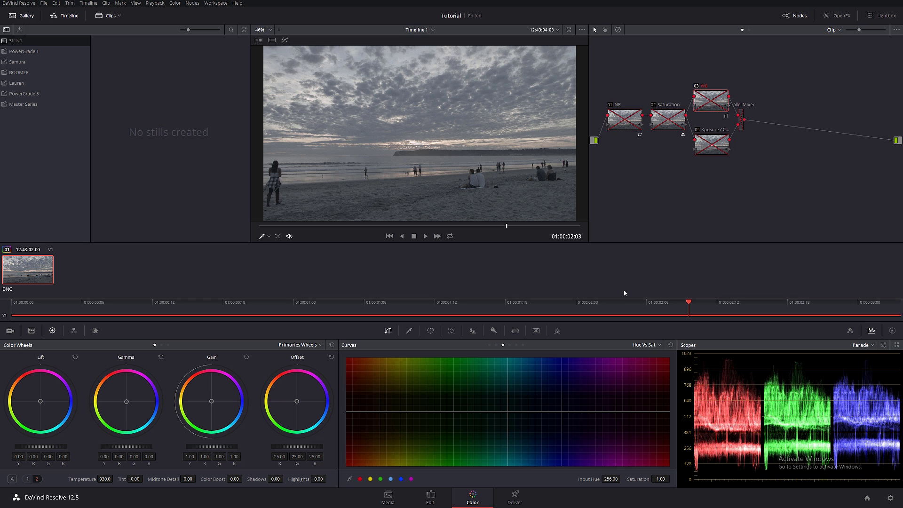
pyautogui.hotkey('alt', 'd')
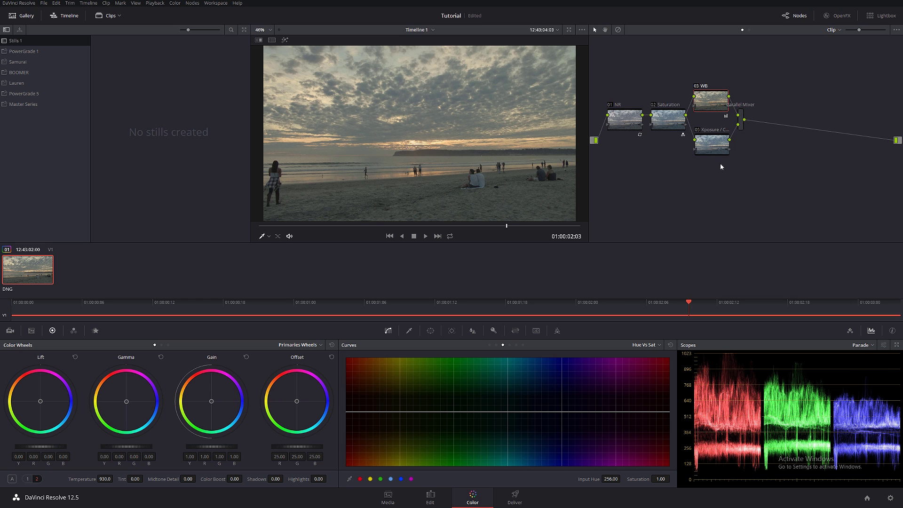
# On the exposure node's custom curve, lower the white point and shadows, raise the upper midtones, and compare the grade off and on
pyautogui.click(711, 149)
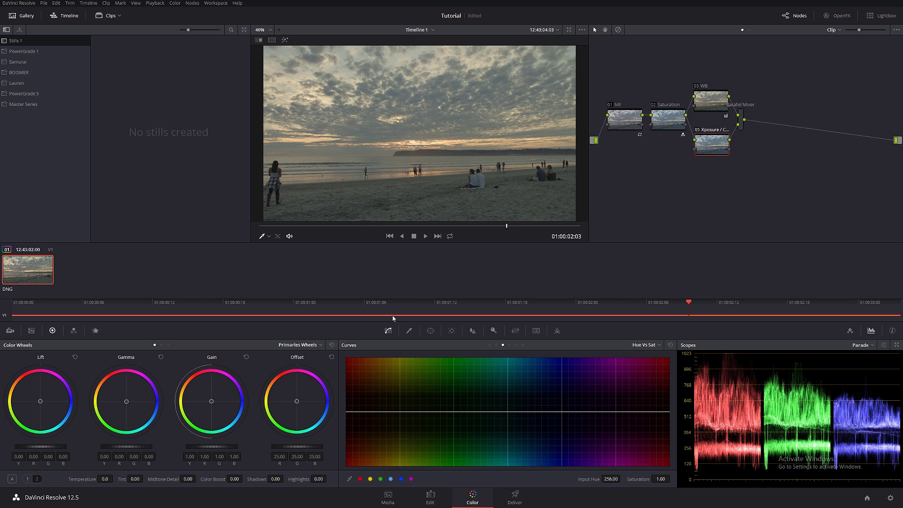
pyautogui.click(647, 347)
pyautogui.click(650, 355)
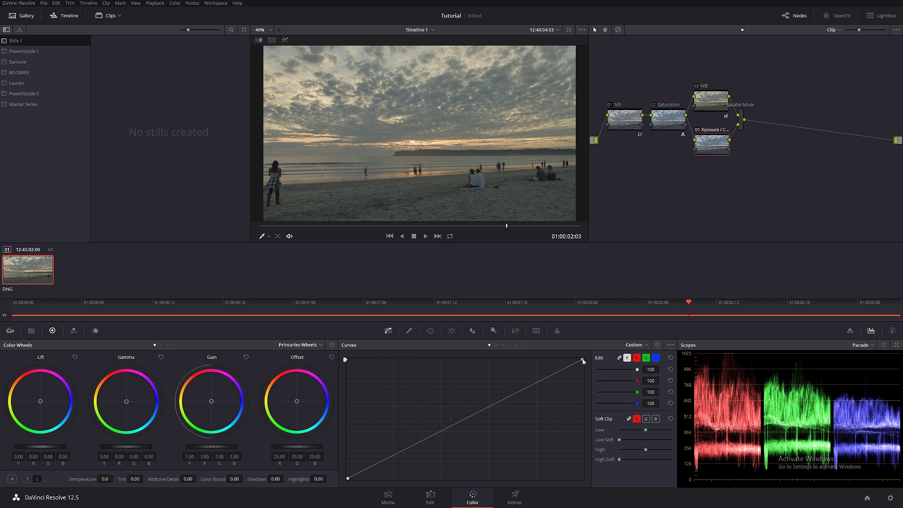
pyautogui.moveTo(581, 360); pyautogui.dragTo(584, 374)
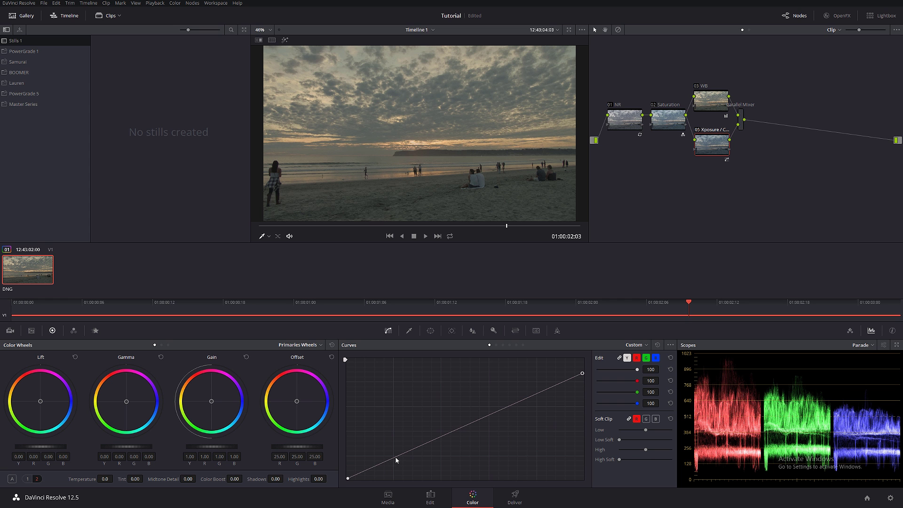
pyautogui.moveTo(396, 459); pyautogui.dragTo(402, 457)
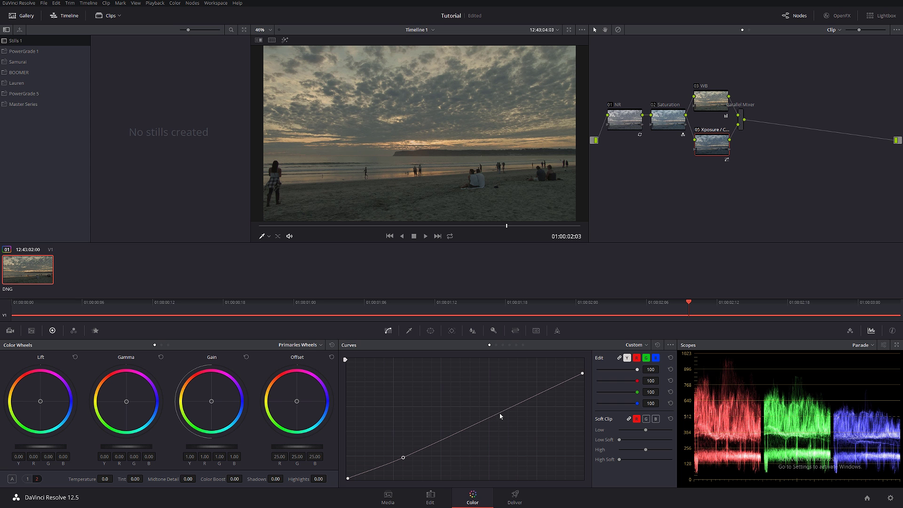
pyautogui.moveTo(499, 415); pyautogui.dragTo(498, 410)
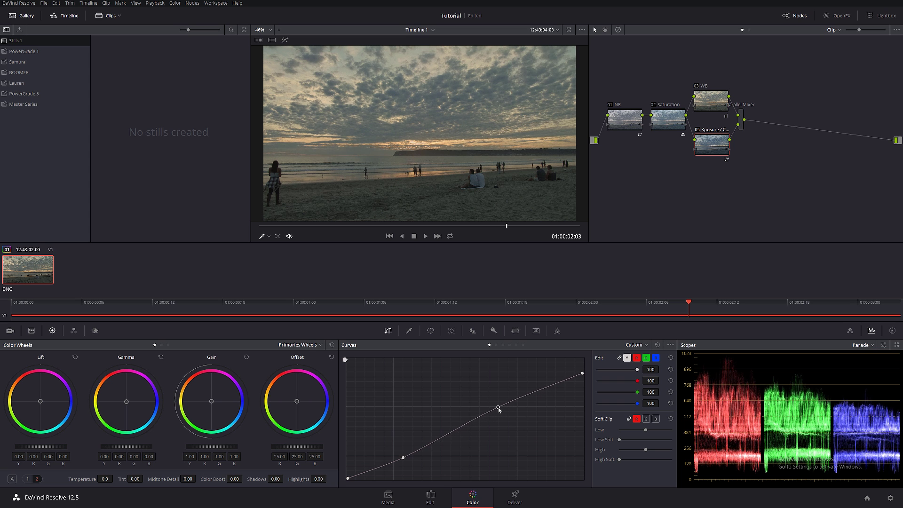
pyautogui.hotkey('shift', 'd')
pyautogui.hotkey('shift', 'd')
pyautogui.hotkey('shift', 'd')
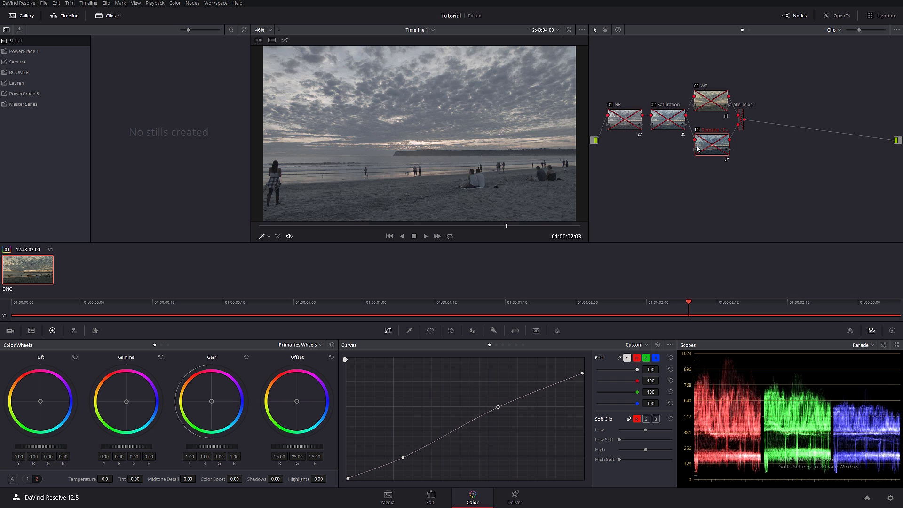
pyautogui.hotkey('shift', 'd')
pyautogui.hotkey('shift', 'd')
pyautogui.hotkey('shift', 'd')
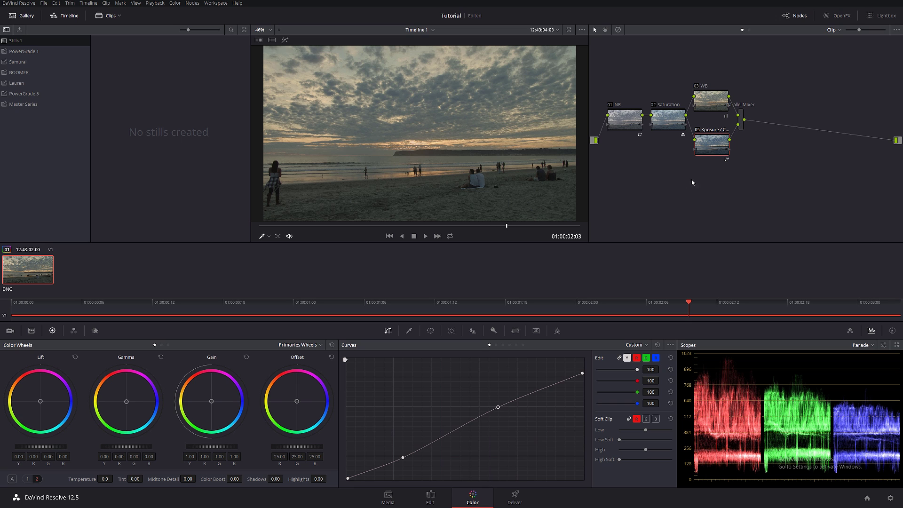
# Add a parallel node beneath the Xposure / Contrast node and label it Sky
pyautogui.hotkey('alt', 'p')
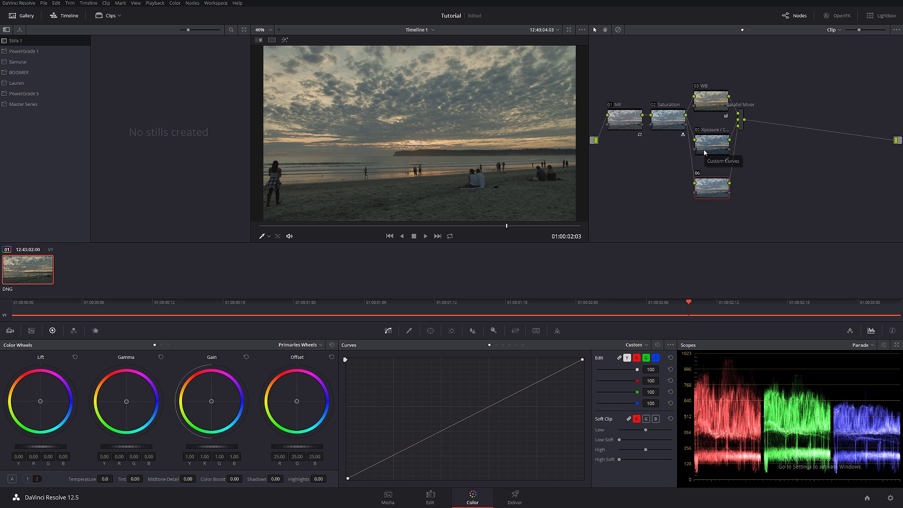
pyautogui.rightClick(704, 193)
pyautogui.click(728, 202)
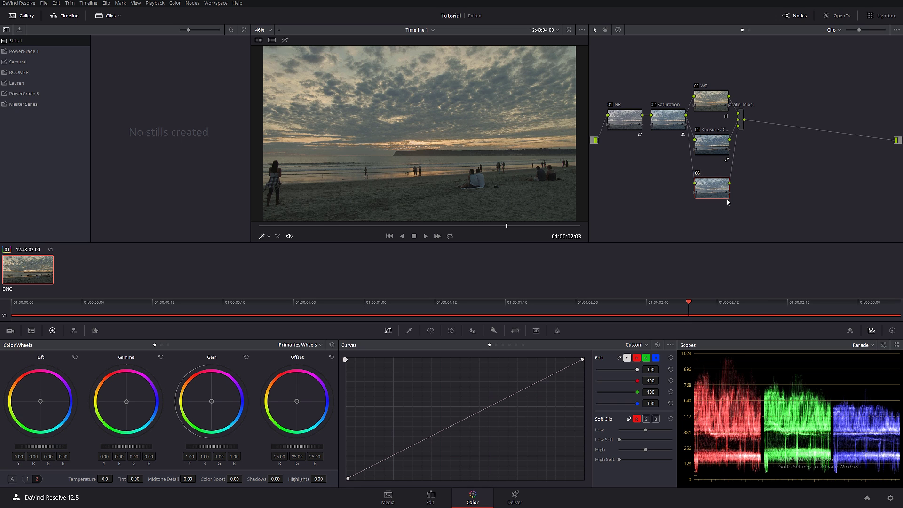
pyautogui.write('Sky')
# On the Sky node, add a linear window spanning the full frame width from the upper edge to the horizon, with a softened lower edge
pyautogui.click(430, 331)
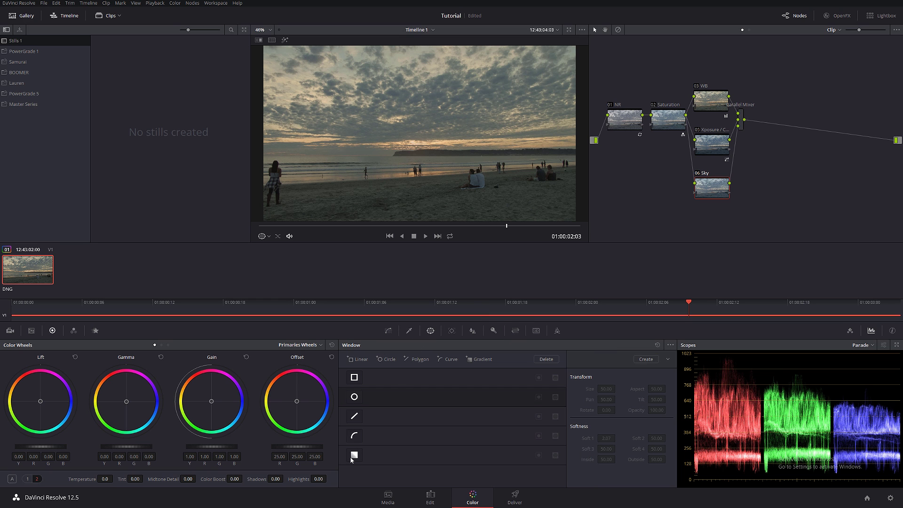
pyautogui.click(354, 378)
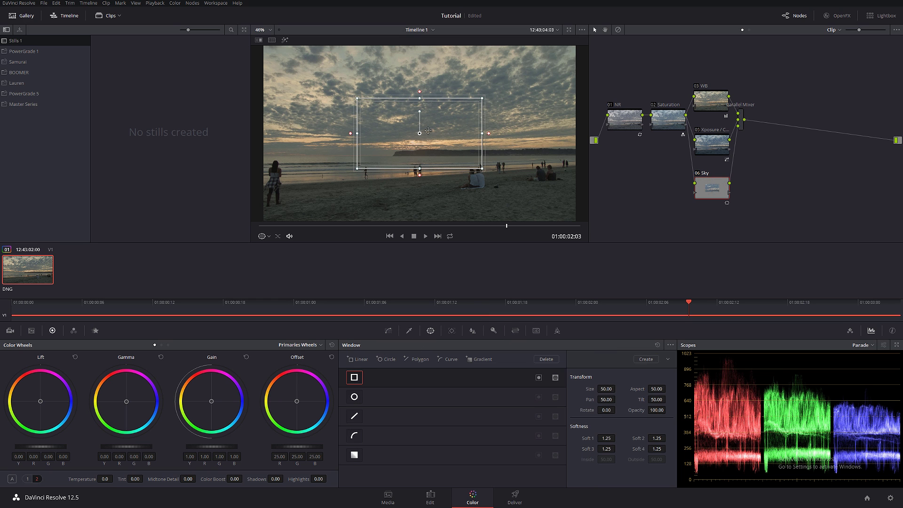
pyautogui.moveTo(428, 130); pyautogui.dragTo(306, 99)
pyautogui.scroll(-3, 361, 91)
pyautogui.moveTo(372, 110); pyautogui.dragTo(548, 107)
pyautogui.moveTo(422, 88); pyautogui.dragTo(422, 74)
pyautogui.moveTo(422, 108)
pyautogui.mouseDown()
pyautogui.moveTo(426, 143)
pyautogui.moveTo(423, 114)
pyautogui.mouseUp()
pyautogui.scroll(3, 561, 198)
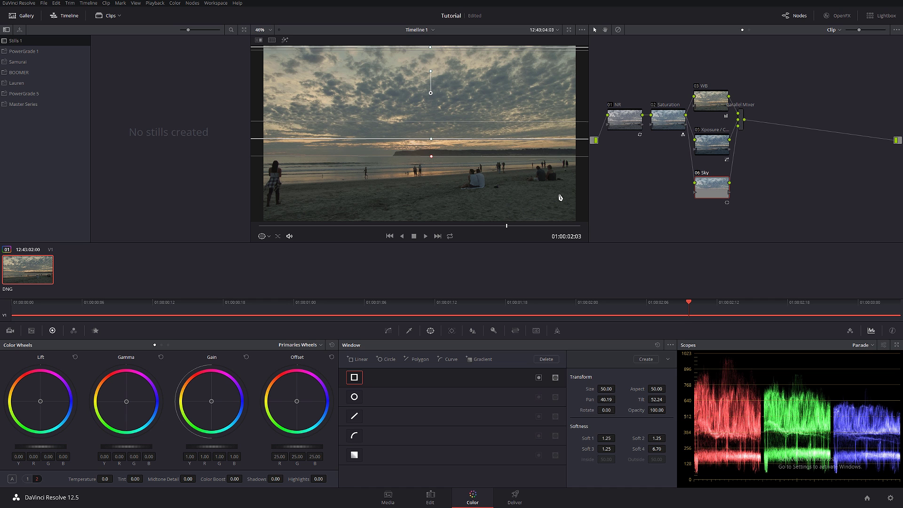
# Track the sky window forward and in reverse using only pan and tilt, with zoom, rotate and perspective 3D disabled
pyautogui.click(452, 331)
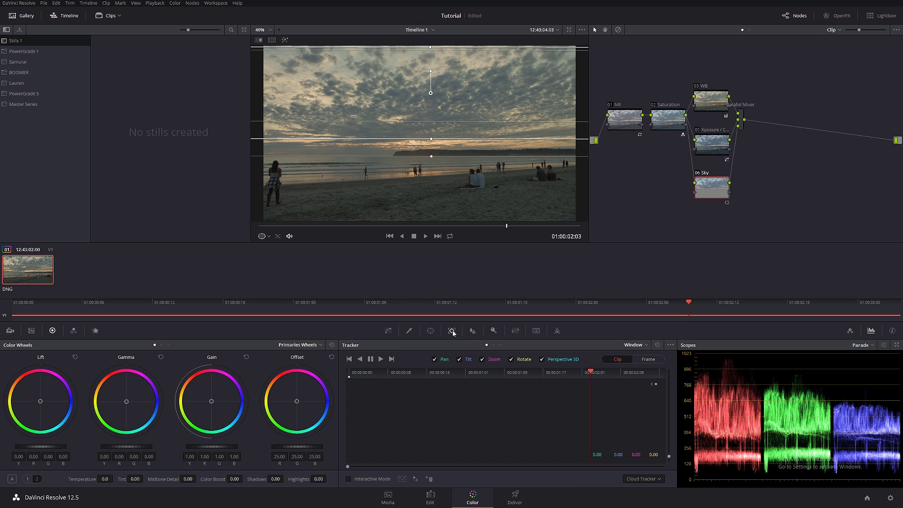
pyautogui.click(542, 360)
pyautogui.click(511, 360)
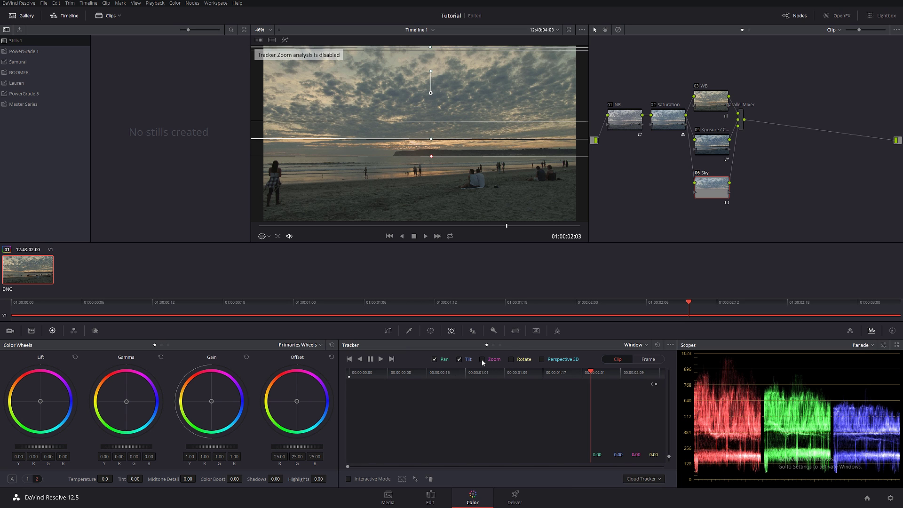
pyautogui.click(481, 359)
pyautogui.click(381, 359)
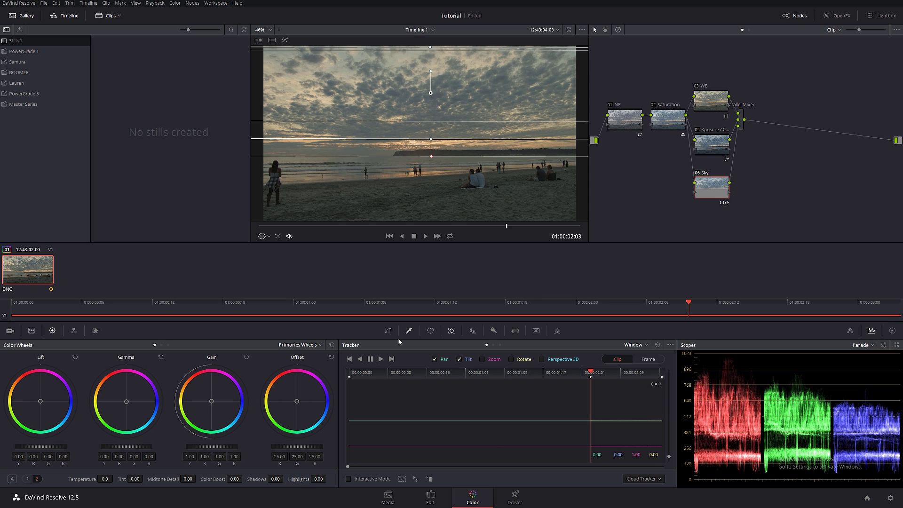
pyautogui.click(362, 360)
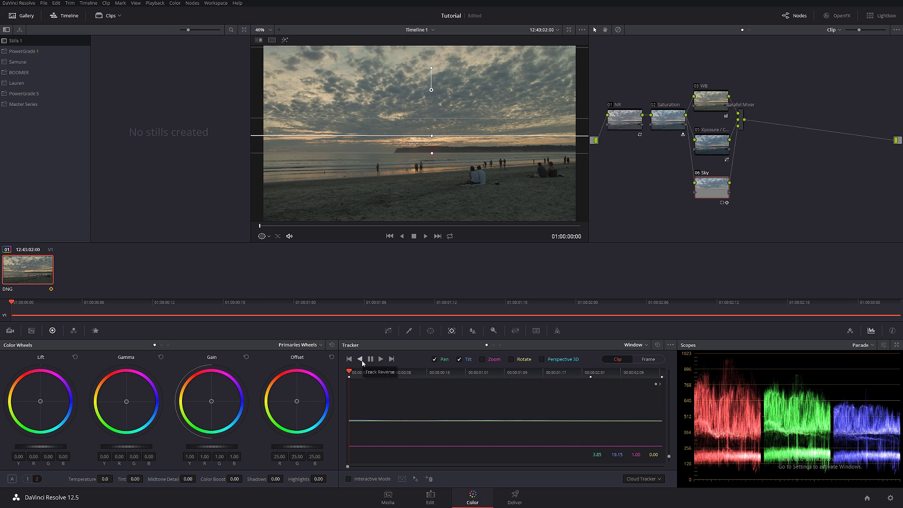
# Extend the sky window above the frame, adjust its lower edge, and grade it with gamma at -0.07 and blue lift at 0.04
pyautogui.scroll(-2, 429, 60)
pyautogui.moveTo(432, 119); pyautogui.dragTo(429, 53)
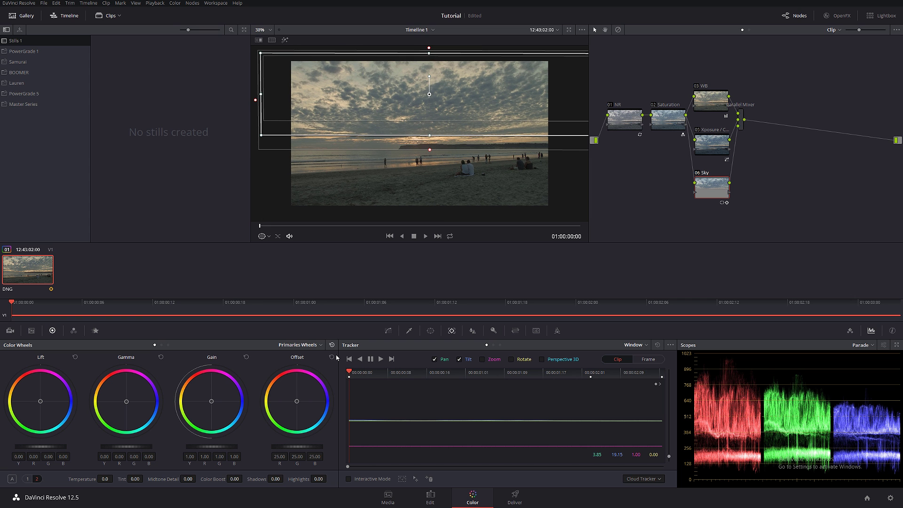
pyautogui.click(380, 359)
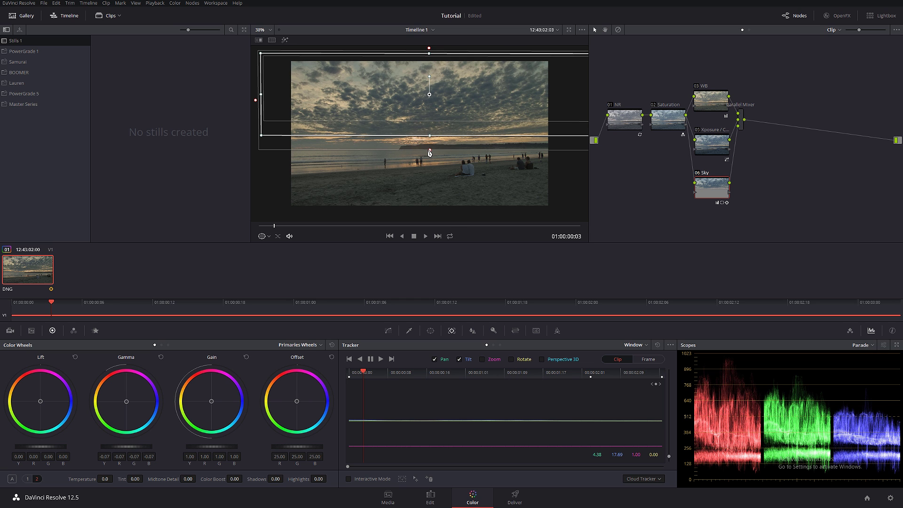
pyautogui.moveTo(429, 150); pyautogui.dragTo(431, 144)
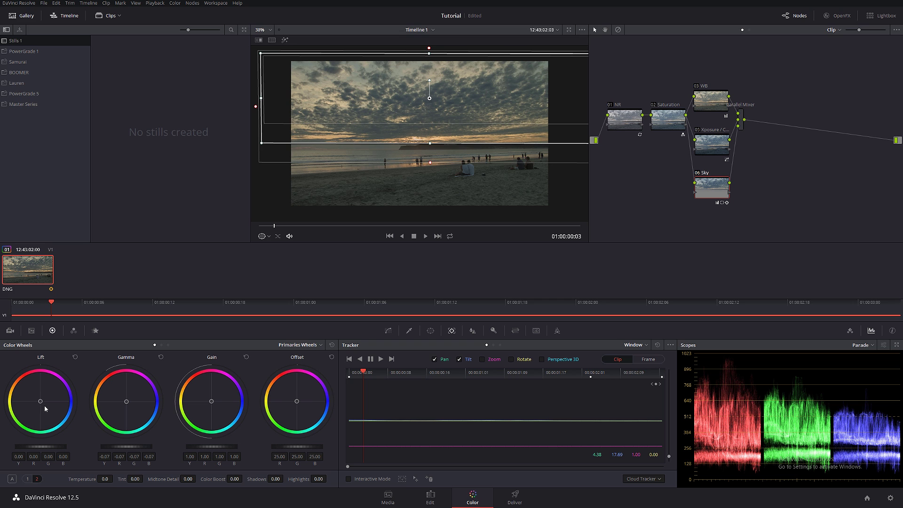
pyautogui.moveTo(40, 403); pyautogui.dragTo(43, 402)
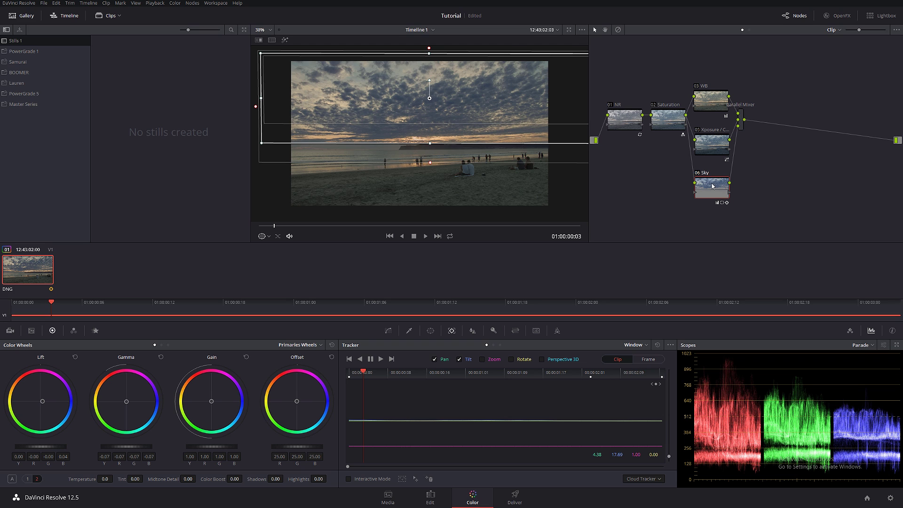
# Add a serial node after the Parallel Mixer and compare the image with the whole grade bypassed and enabled
pyautogui.click(742, 128)
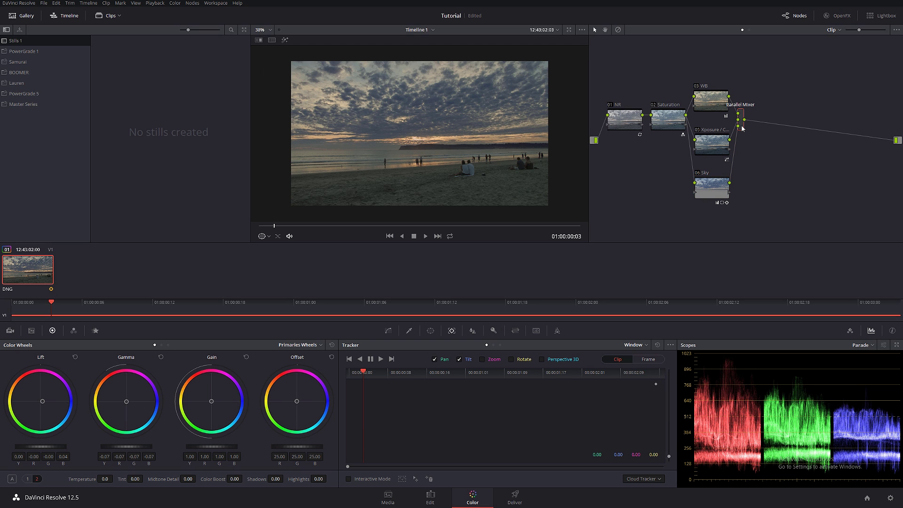
pyautogui.hotkey('alt', 's')
pyautogui.click(714, 188)
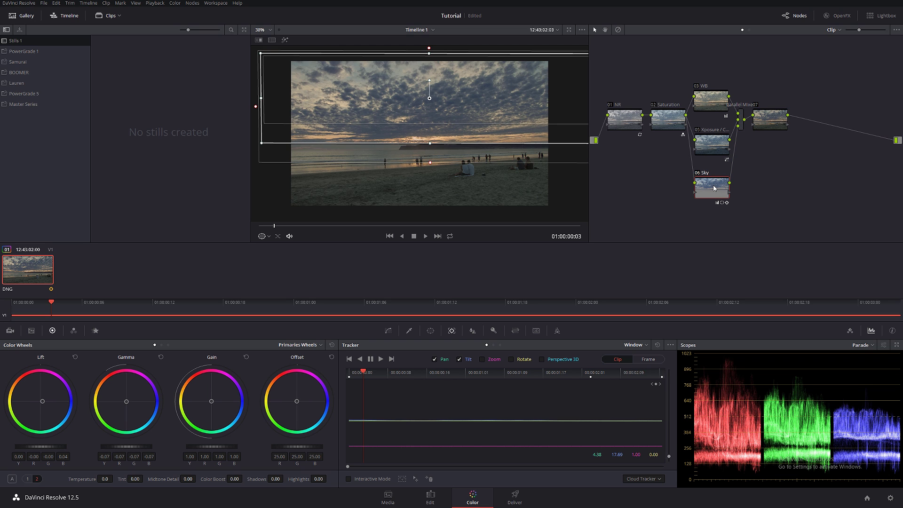
pyautogui.click(764, 130)
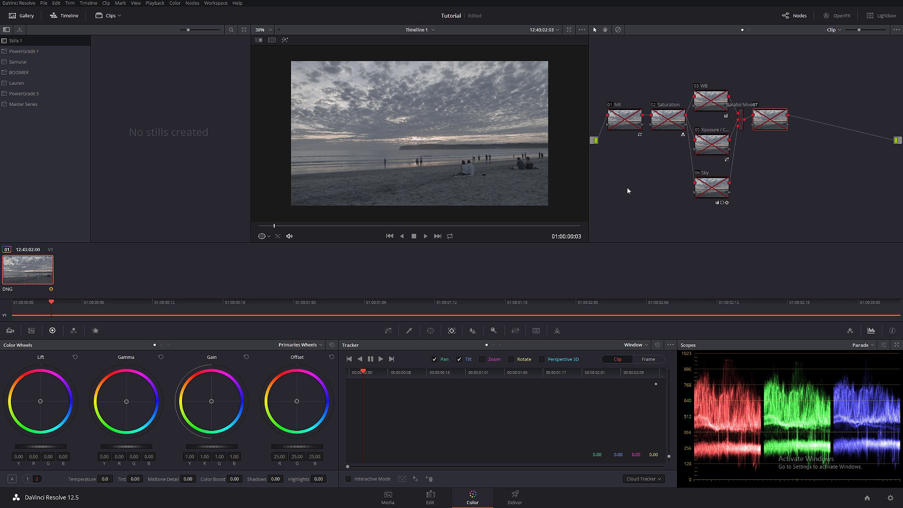
pyautogui.hotkey('shift', 'd')
pyautogui.hotkey('shift', 'd')
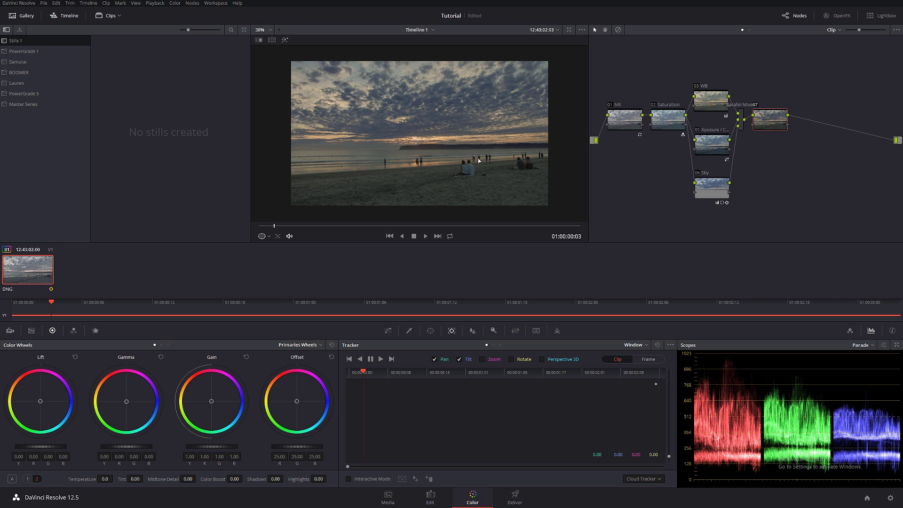
# Add another parallel node beneath the Sky node and label it Sun
pyautogui.click(712, 193)
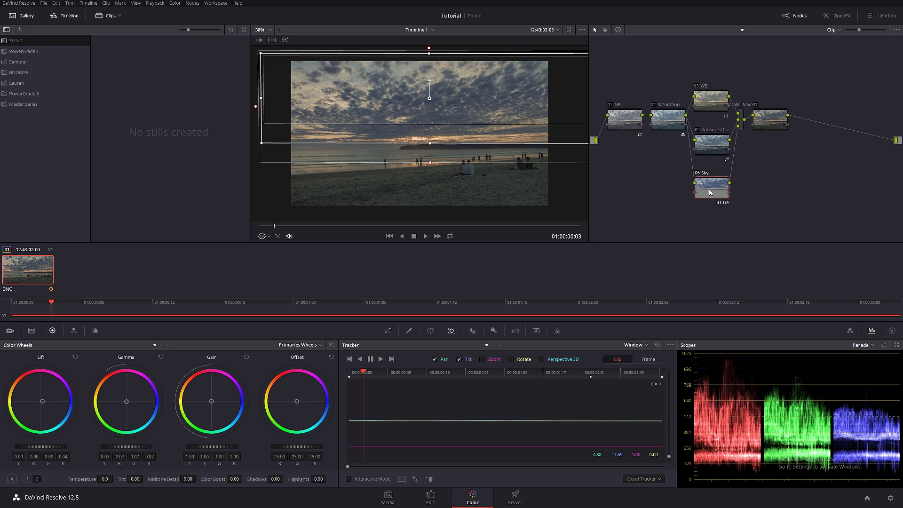
pyautogui.hotkey('alt', 'p')
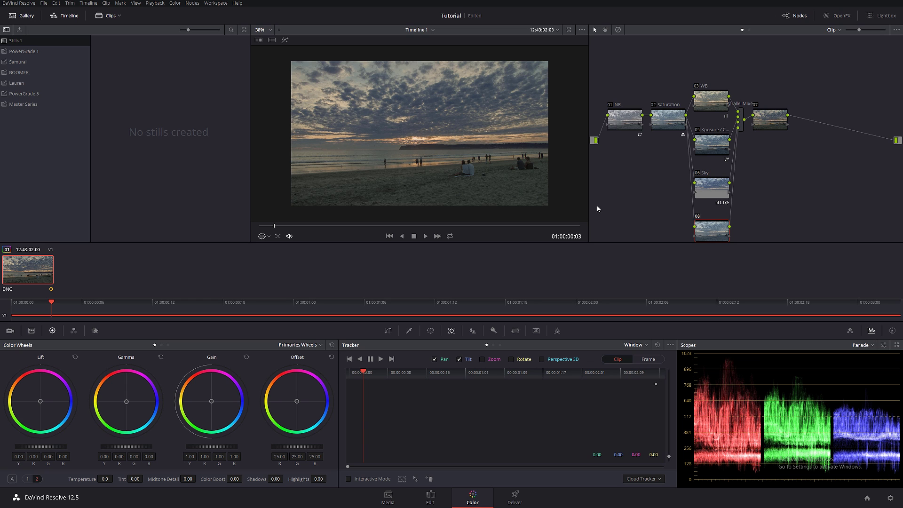
pyautogui.rightClick(698, 232)
pyautogui.click(718, 245)
# Move the WB, Xposure / Contrast, Sky and Sun nodes upward into a compact vertical stack
pyautogui.moveTo(723, 105); pyautogui.dragTo(725, 81)
pyautogui.moveTo(715, 145); pyautogui.dragTo(717, 113)
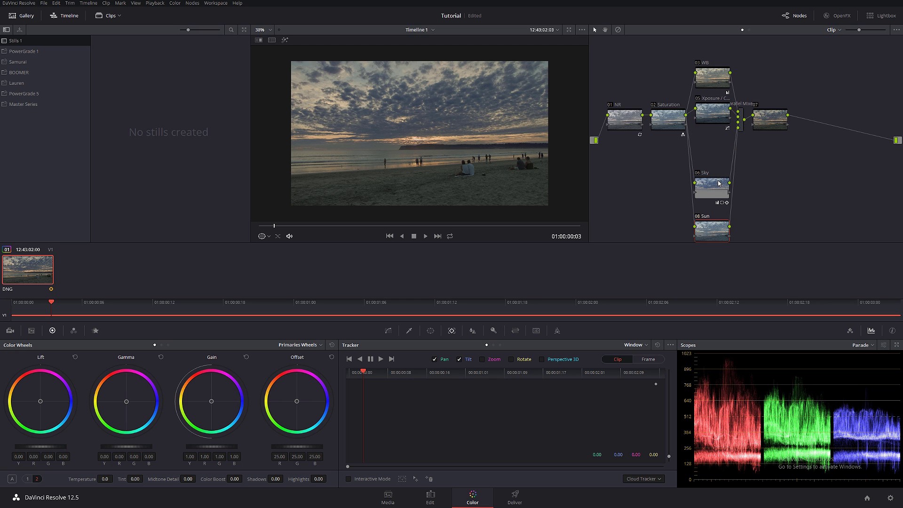
pyautogui.moveTo(719, 183); pyautogui.dragTo(719, 138)
pyautogui.moveTo(715, 229); pyautogui.dragTo(718, 186)
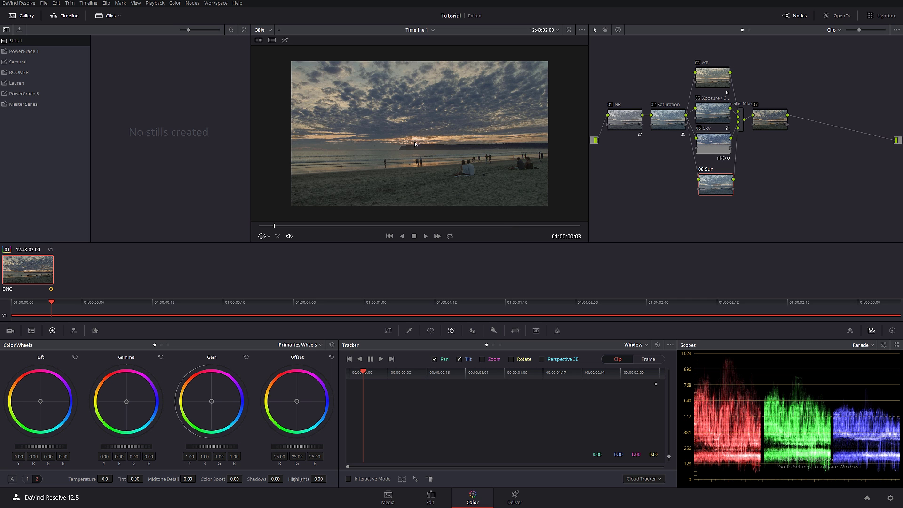
# On the Sun node, add a circular window shaped as a wide, flat ellipse around the sunset, with softness of about 3.58
pyautogui.scroll(6, 415, 144)
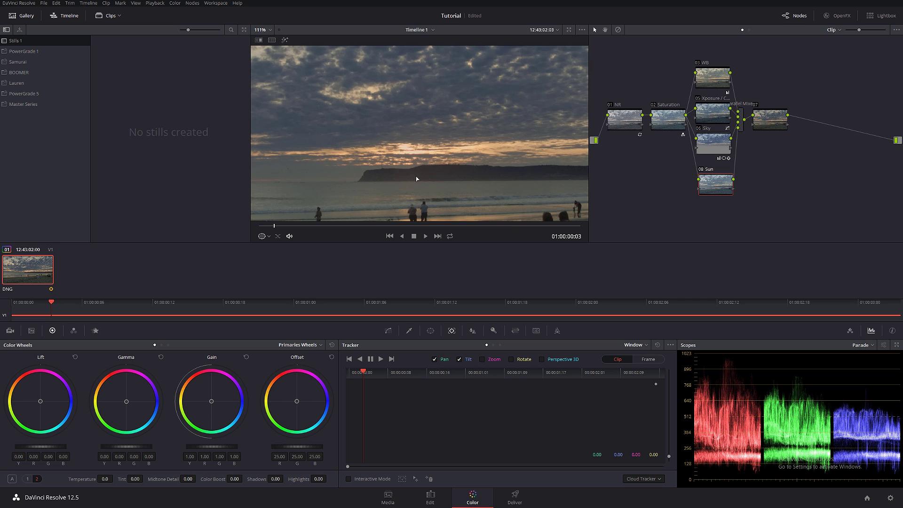
pyautogui.click(430, 331)
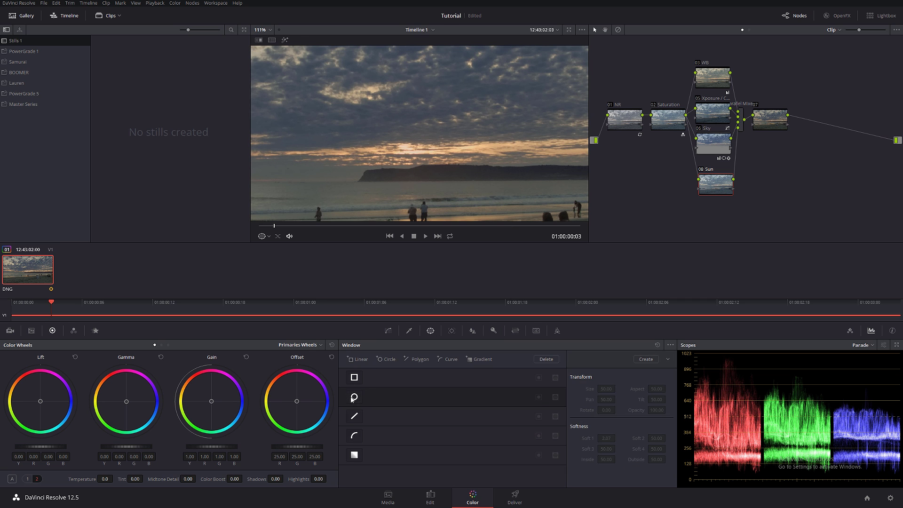
pyautogui.click(354, 397)
pyautogui.scroll(-3, 466, 191)
pyautogui.moveTo(491, 134); pyautogui.dragTo(547, 144)
pyautogui.moveTo(421, 77); pyautogui.dragTo(420, 89)
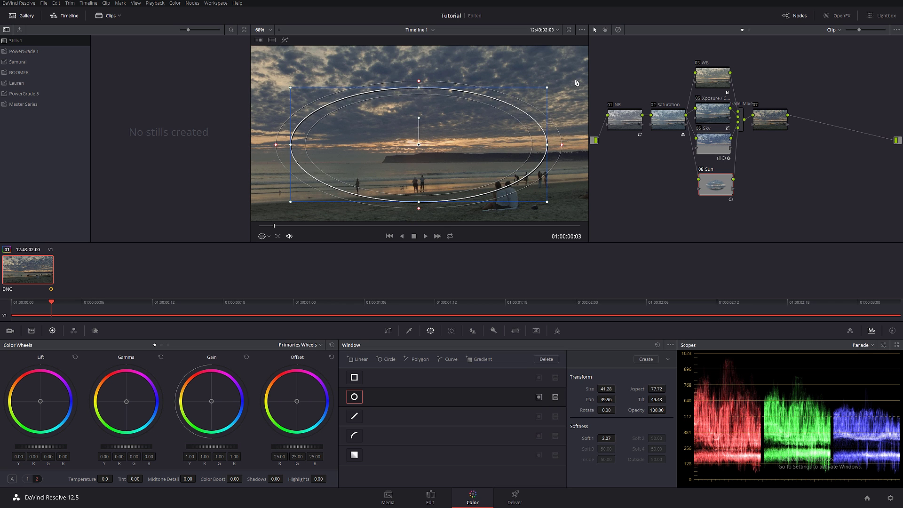
pyautogui.moveTo(547, 90); pyautogui.dragTo(495, 110)
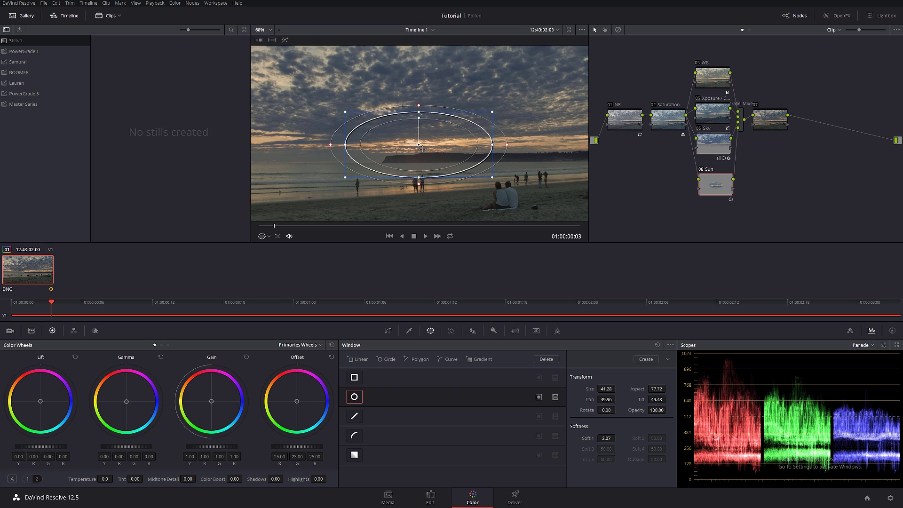
pyautogui.moveTo(427, 151); pyautogui.dragTo(429, 148)
pyautogui.moveTo(497, 142); pyautogui.dragTo(551, 142)
pyautogui.moveTo(423, 103); pyautogui.dragTo(422, 97)
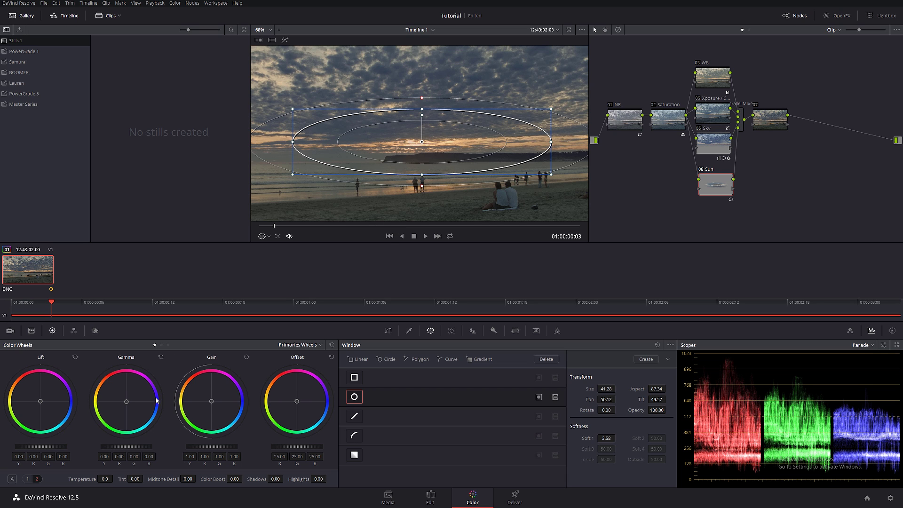
# Warm the Sun node's gamma toward orange with red 0.03 and blue -0.04, and widen the ellipse with softness of about 10.31
pyautogui.moveTo(126, 403); pyautogui.dragTo(122, 397)
pyautogui.scroll(-2, 540, 170)
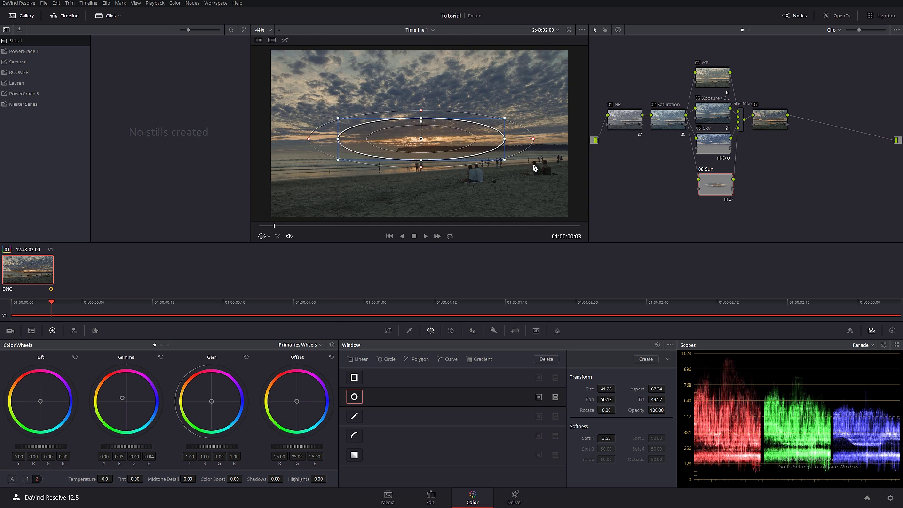
pyautogui.moveTo(530, 140); pyautogui.dragTo(809, 66)
pyautogui.moveTo(421, 141); pyautogui.dragTo(425, 141)
# Convert the Sun ellipse to a Bezier window and reshape its lower edge with added points to cover the sun's reflection on the water
pyautogui.click(670, 345)
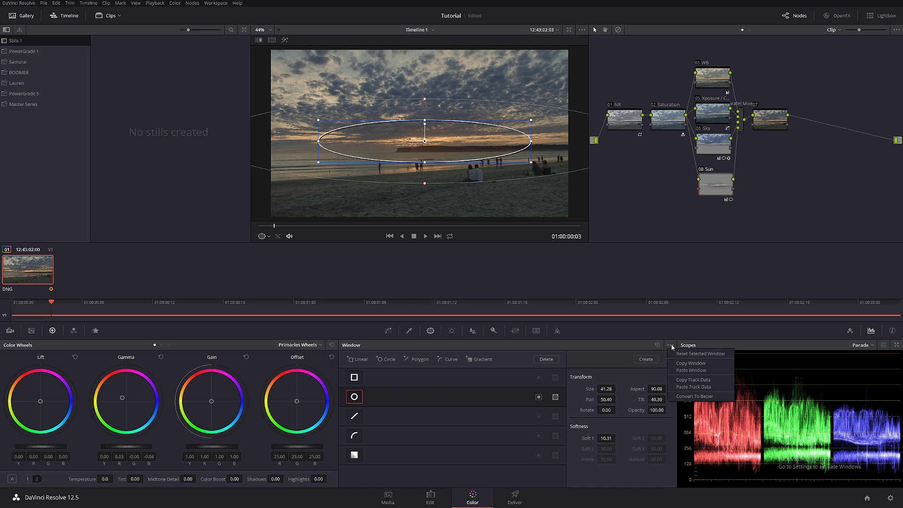
pyautogui.click(693, 396)
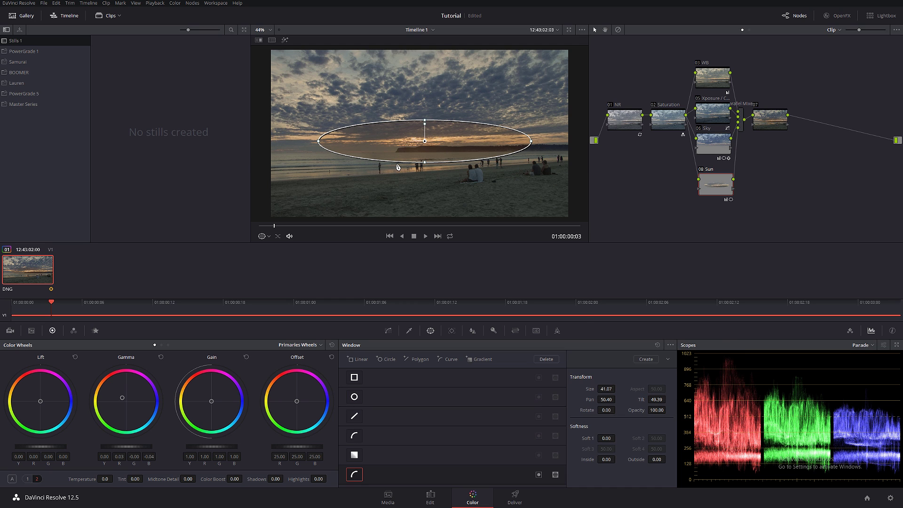
pyautogui.click(396, 162)
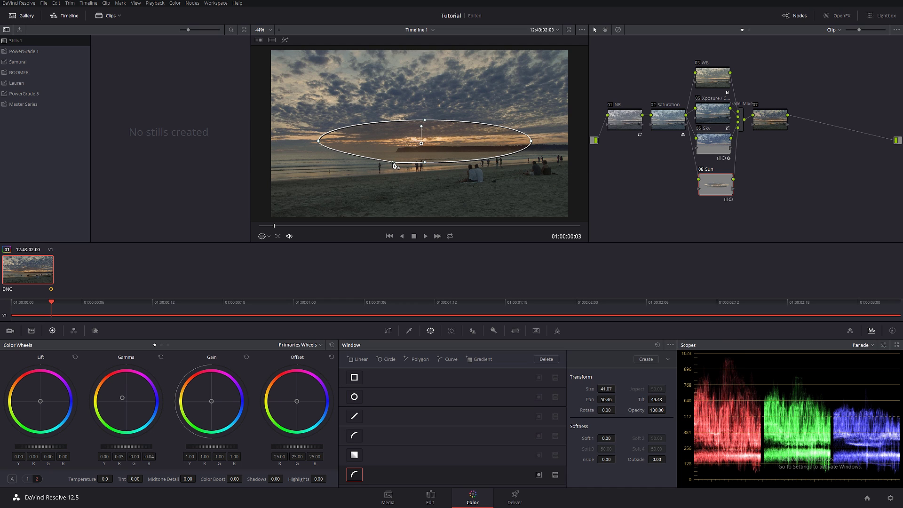
pyautogui.click(365, 159)
pyautogui.moveTo(393, 164); pyautogui.dragTo(429, 172)
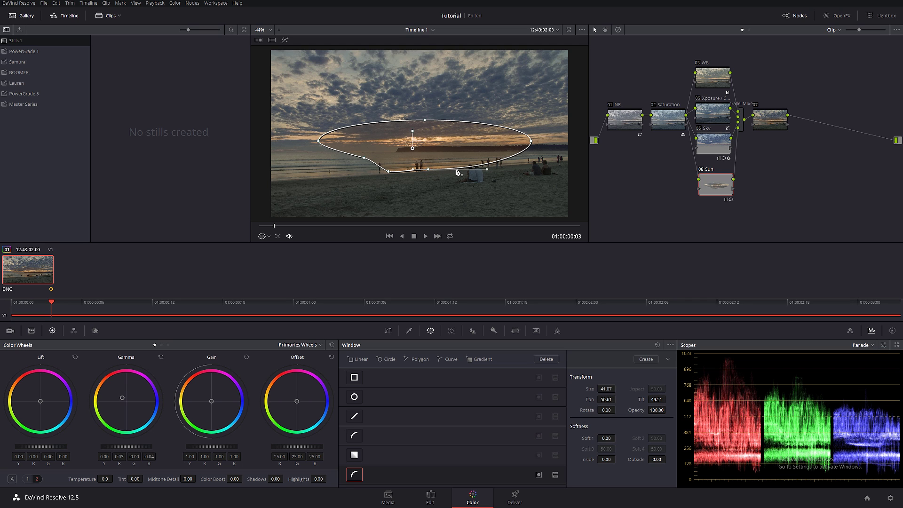
pyautogui.click(456, 168)
pyautogui.moveTo(487, 169); pyautogui.dragTo(471, 159)
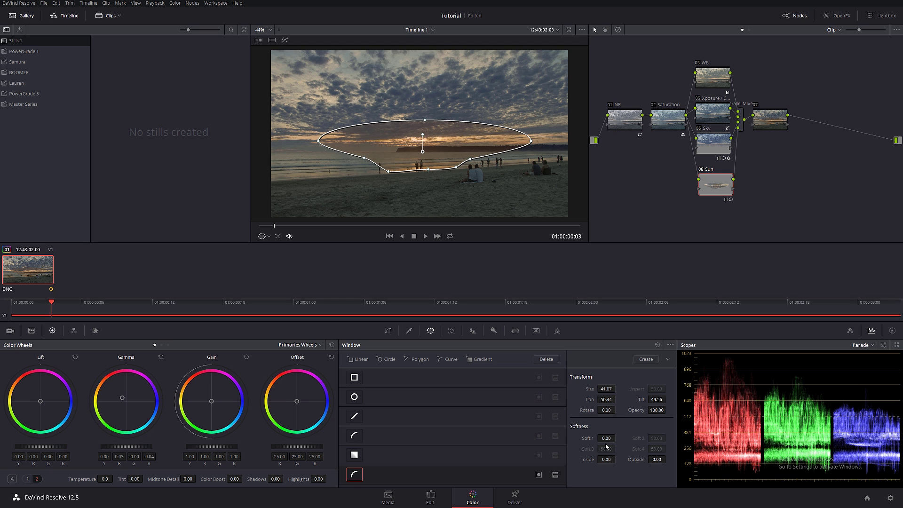
# Increase the Sun window's edge and inside softness, and compare the image with the Sun node off and on
pyautogui.moveTo(617, 438); pyautogui.dragTo(583, 421)
pyautogui.moveTo(606, 459); pyautogui.dragTo(580, 441)
pyautogui.click(776, 120)
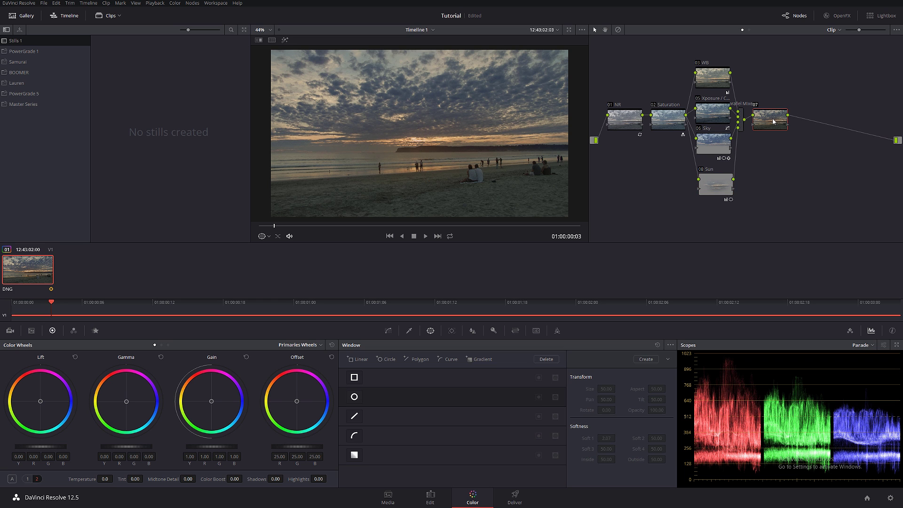
pyautogui.click(702, 170)
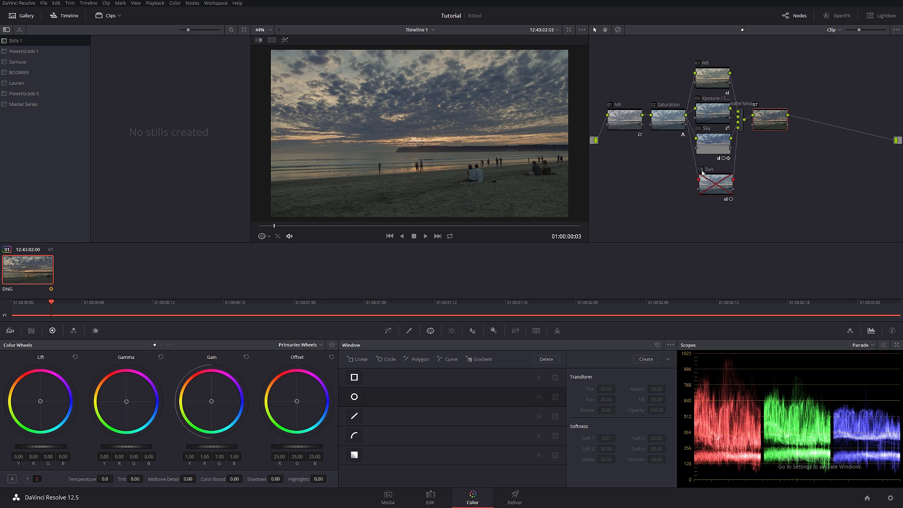
pyautogui.click(702, 171)
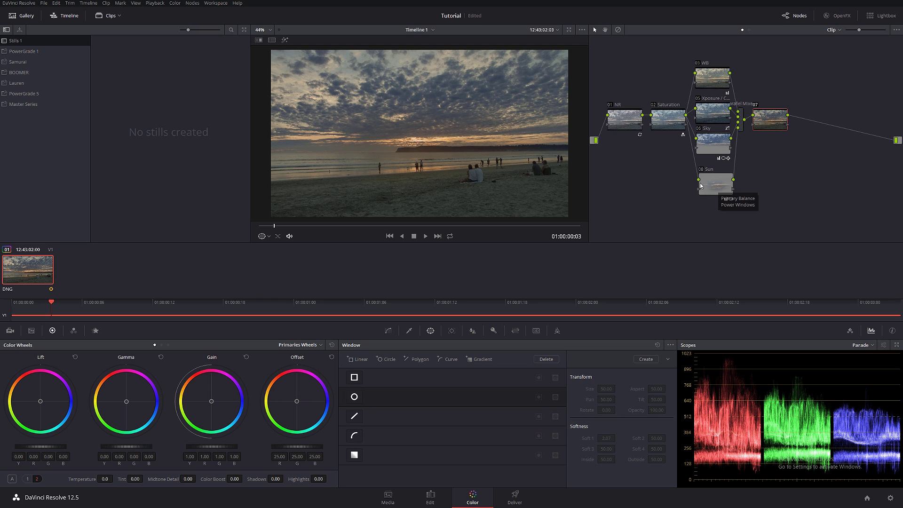
# Add a luminance-only qualifier to the Sun node, with low at about 58.2 and low softness about 7.3, checking it in highlight view
pyautogui.click(710, 182)
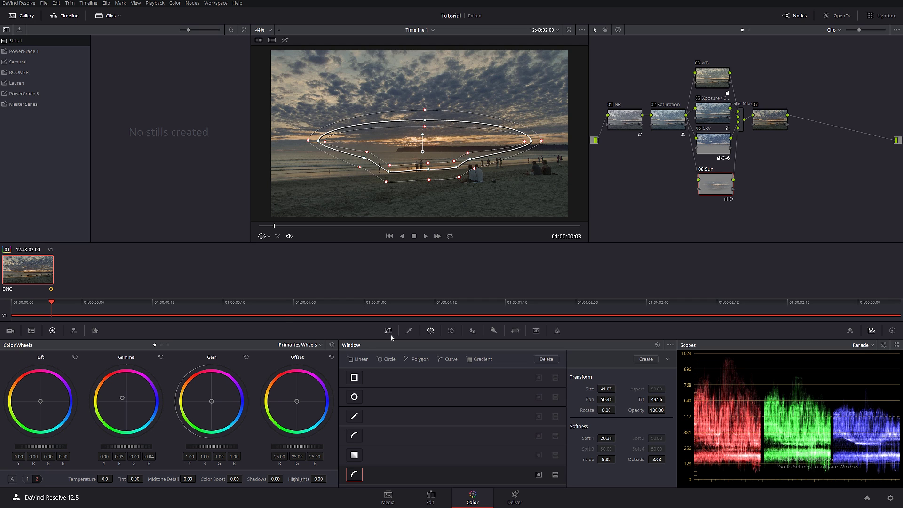
pyautogui.click(409, 331)
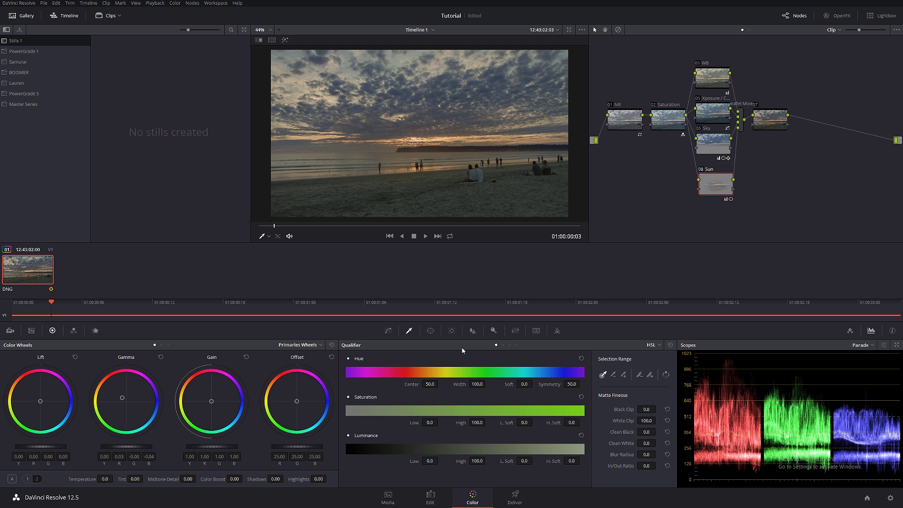
pyautogui.click(510, 346)
pyautogui.click(285, 40)
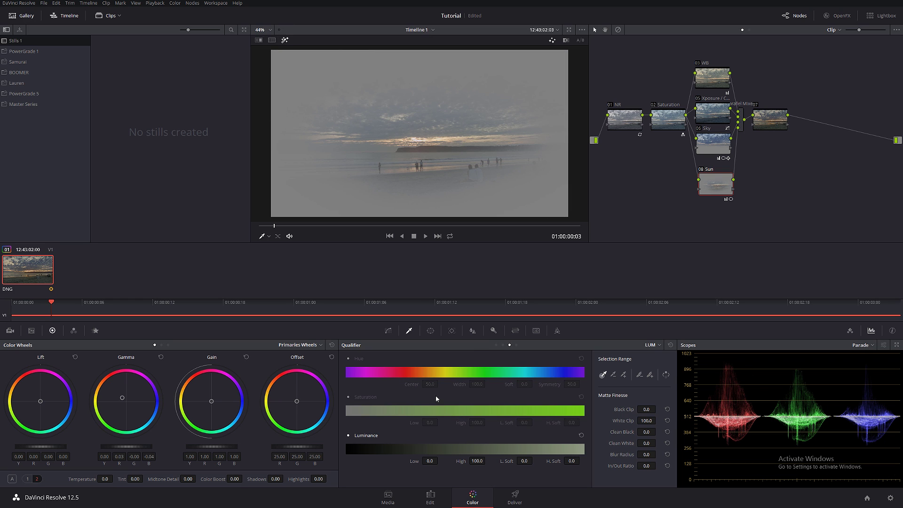
pyautogui.moveTo(429, 461); pyautogui.dragTo(440, 460)
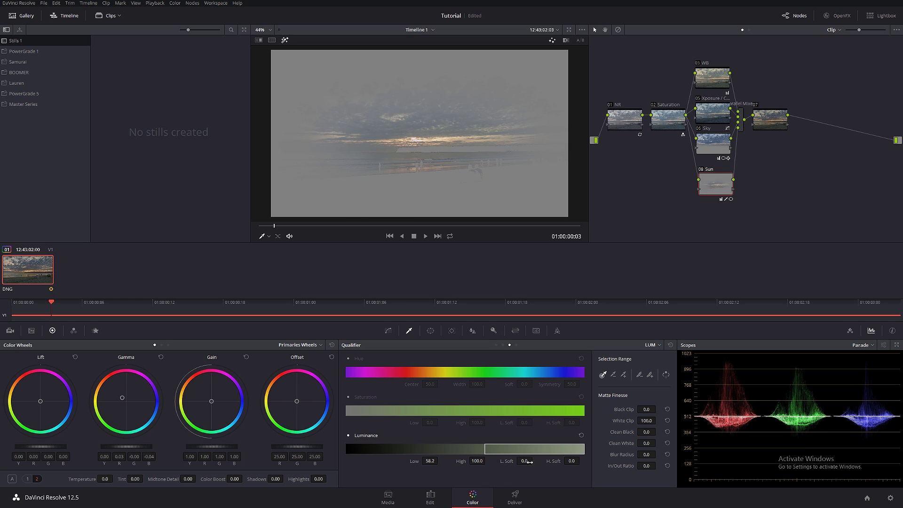
pyautogui.moveTo(525, 461); pyautogui.dragTo(535, 461)
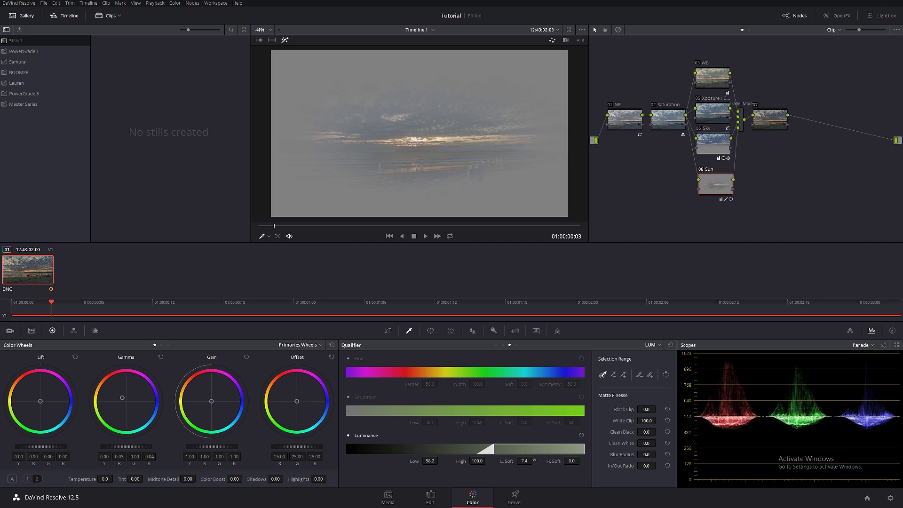
pyautogui.click(285, 40)
# Compare the image with the Sun node off and on
pyautogui.hotkey('ctrl', 'd')
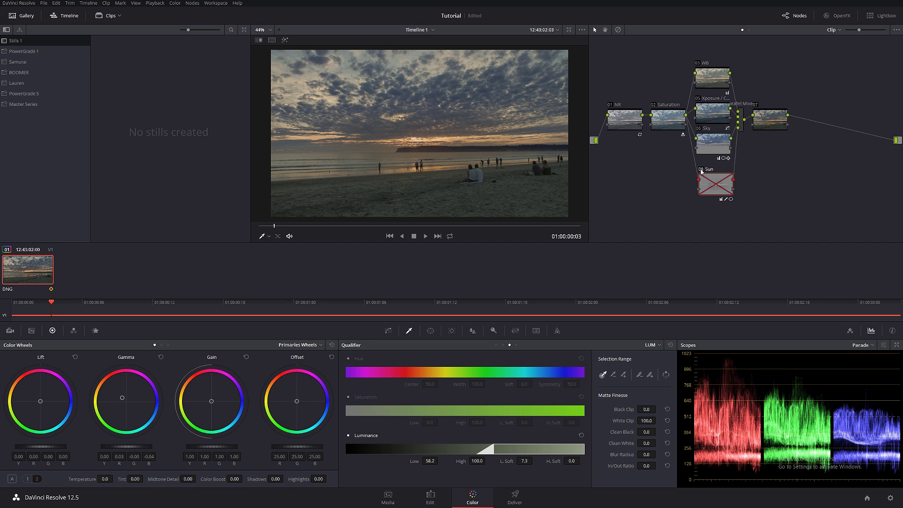
pyautogui.hotkey('ctrl', 'd')
pyautogui.hotkey('ctrl', 'd')
pyautogui.hotkey('ctrl', 'd')
# Track the Sun window backward to the clip's start and forward to its end, using pan and tilt
pyautogui.click(452, 331)
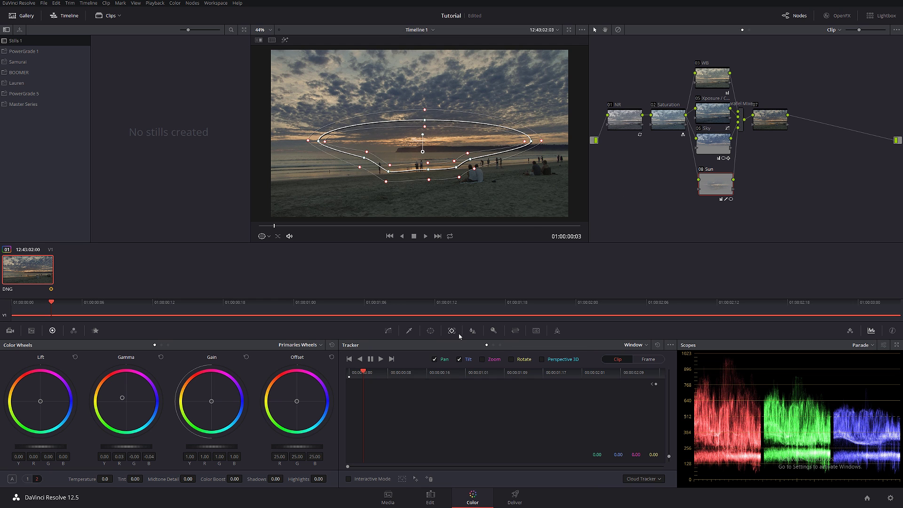
pyautogui.click(360, 359)
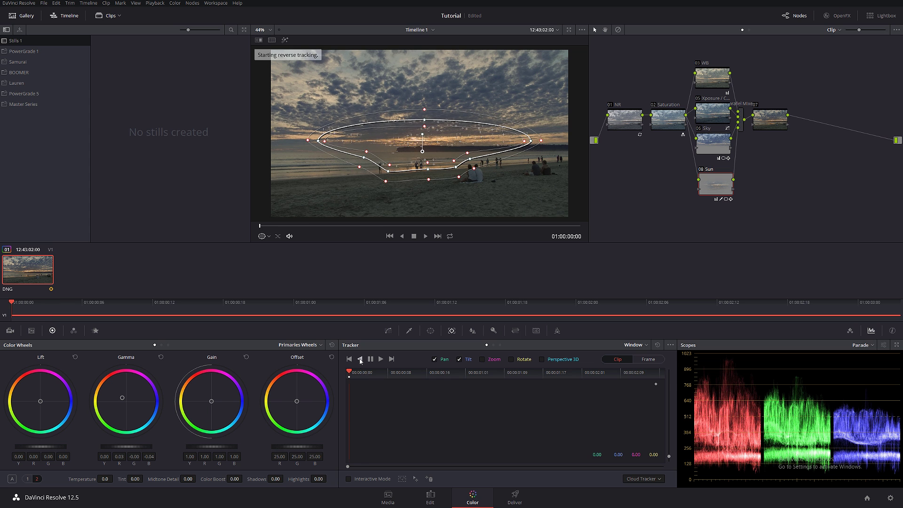
pyautogui.click(381, 359)
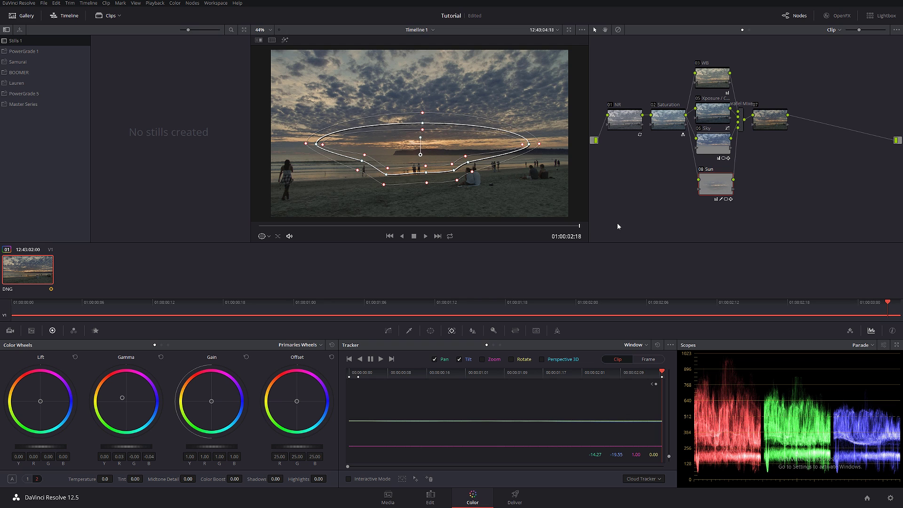
# Move the WB, exposure, Sky and Sun nodes up in the node graph to make room below them
pyautogui.moveTo(716, 79); pyautogui.dragTo(715, 67)
pyautogui.moveTo(717, 107); pyautogui.dragTo(718, 94)
pyautogui.moveTo(711, 136); pyautogui.dragTo(713, 124)
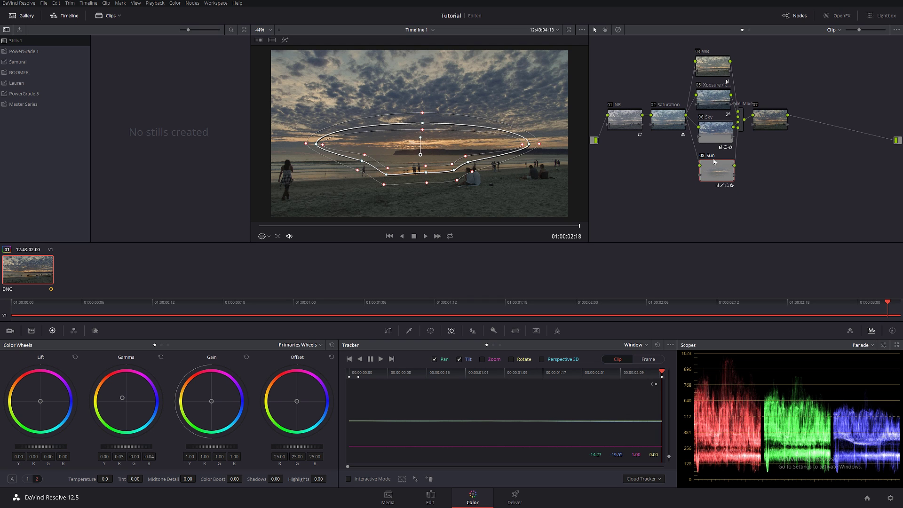
pyautogui.moveTo(714, 180); pyautogui.dragTo(714, 162)
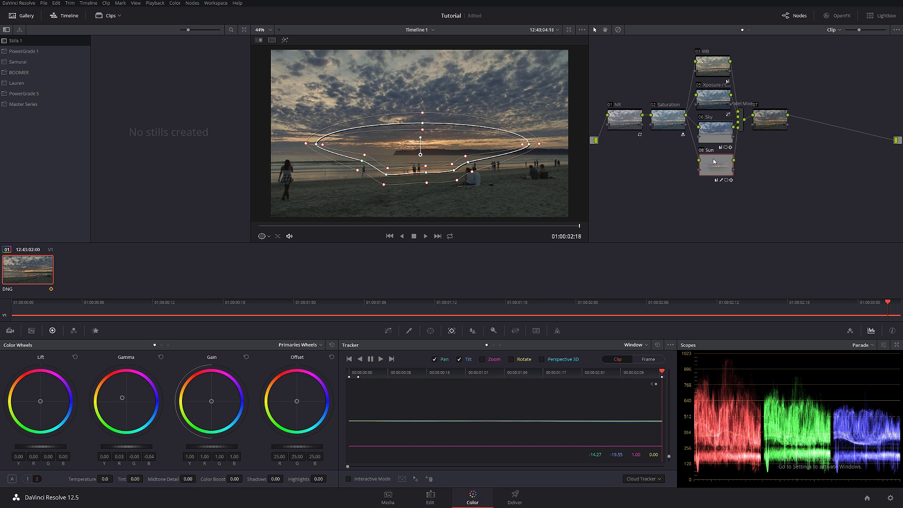
# Add a parallel node below the Sun node, label it Sand, and align it under the stack
pyautogui.hotkey('alt', 'p')
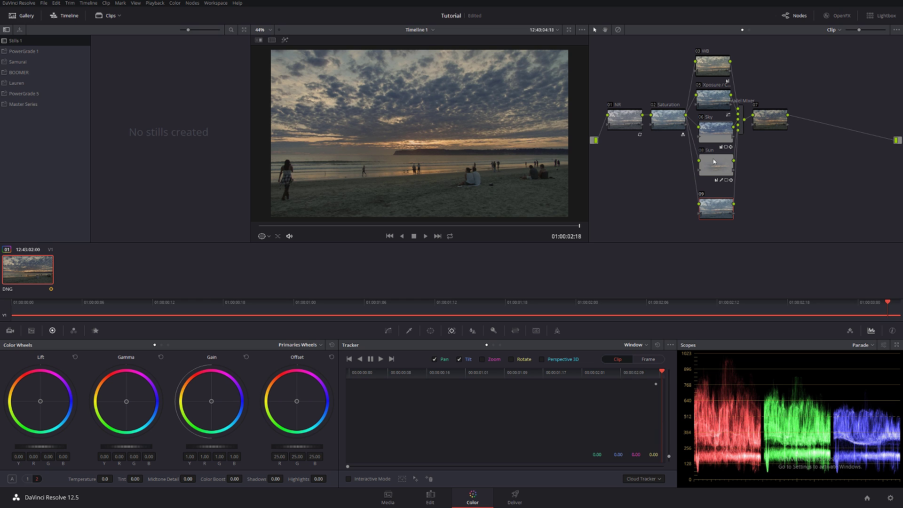
pyautogui.rightClick(711, 203)
pyautogui.click(737, 218)
pyautogui.moveTo(735, 218); pyautogui.dragTo(737, 214)
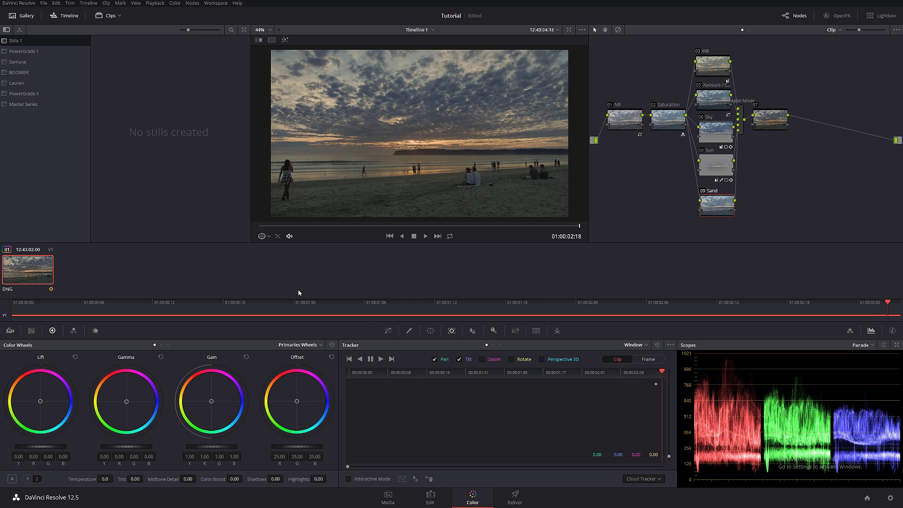
# Draw a closed curve window on the Sand node, following the waterline and extending beyond the frame's sides and bottom to enclose the beach
pyautogui.click(431, 331)
pyautogui.click(354, 436)
pyautogui.scroll(-1, 371, 188)
pyautogui.scroll(-1, 371, 189)
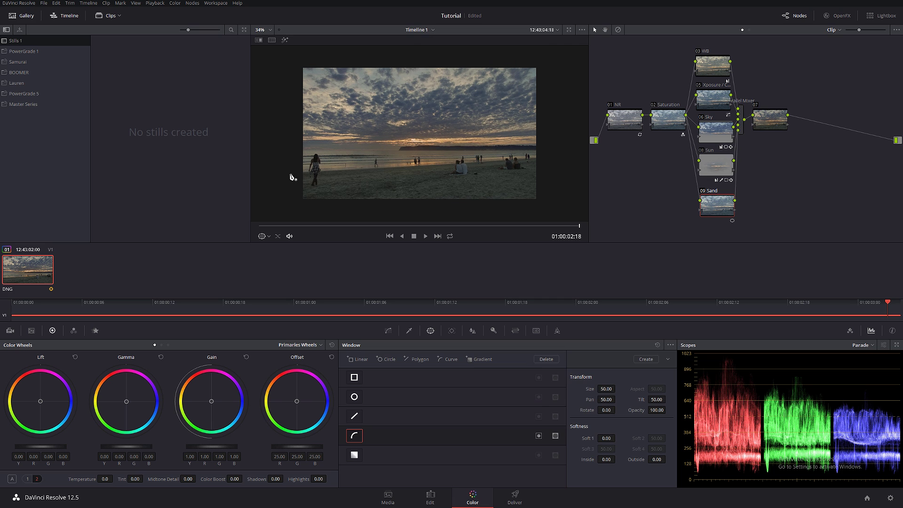
pyautogui.click(276, 175)
pyautogui.click(335, 169)
pyautogui.click(385, 168)
pyautogui.click(435, 165)
pyautogui.click(477, 162)
pyautogui.click(523, 157)
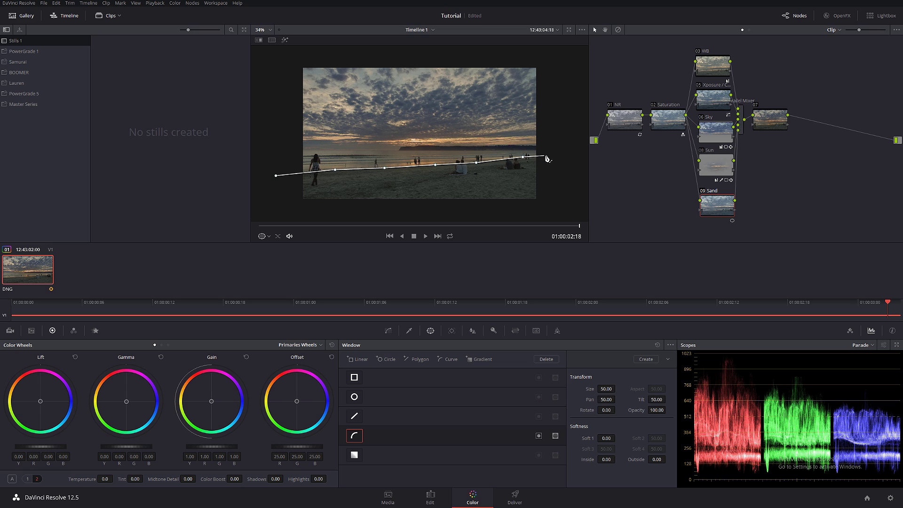
pyautogui.click(546, 156)
pyautogui.click(557, 177)
pyautogui.click(553, 204)
pyautogui.click(550, 210)
pyautogui.click(427, 213)
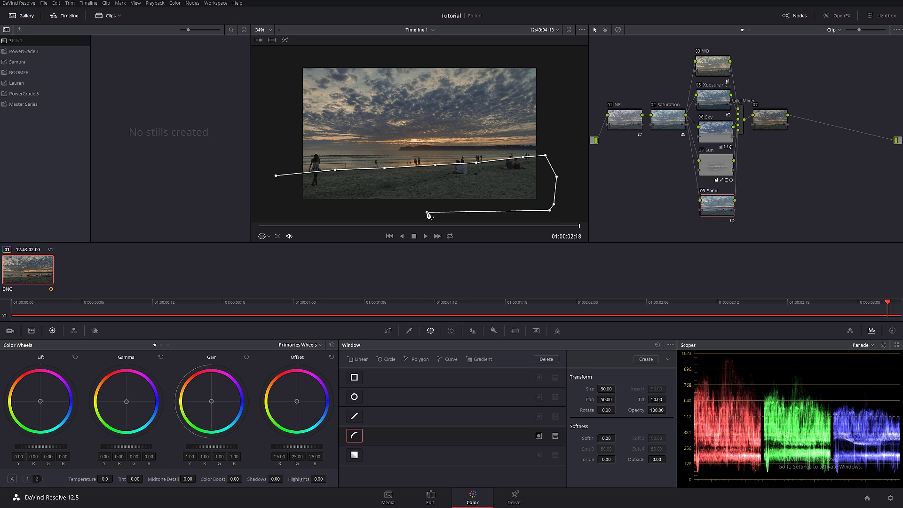
pyautogui.click(282, 212)
pyautogui.click(276, 176)
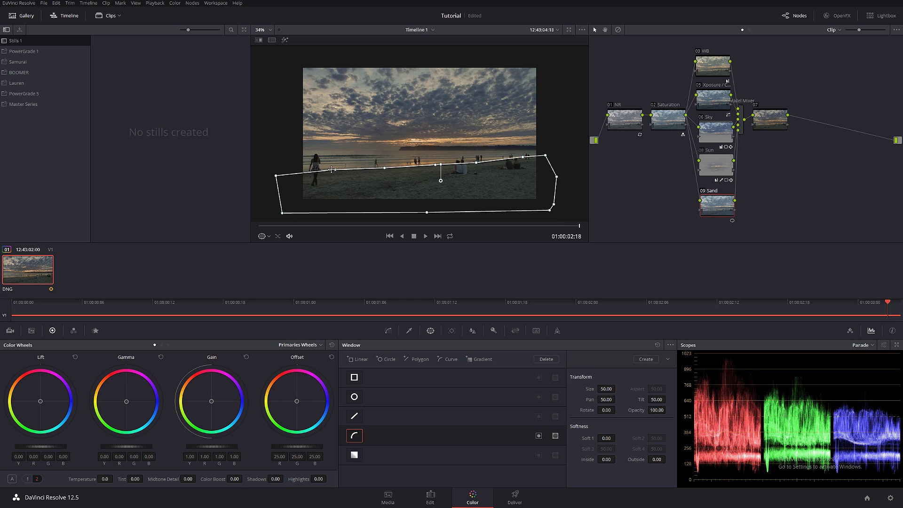
# Track the Sand window in reverse from the last frame to the clip's start, using pan and tilt
pyautogui.click(451, 330)
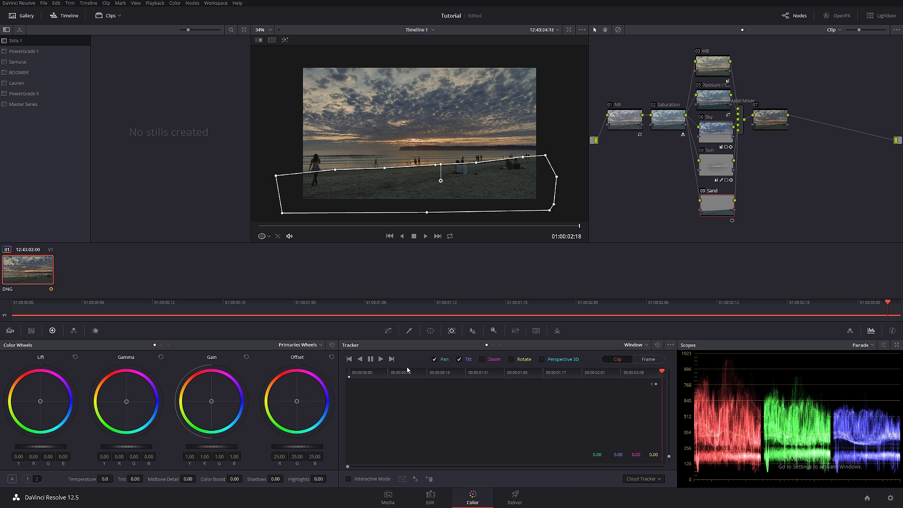
pyautogui.click(360, 359)
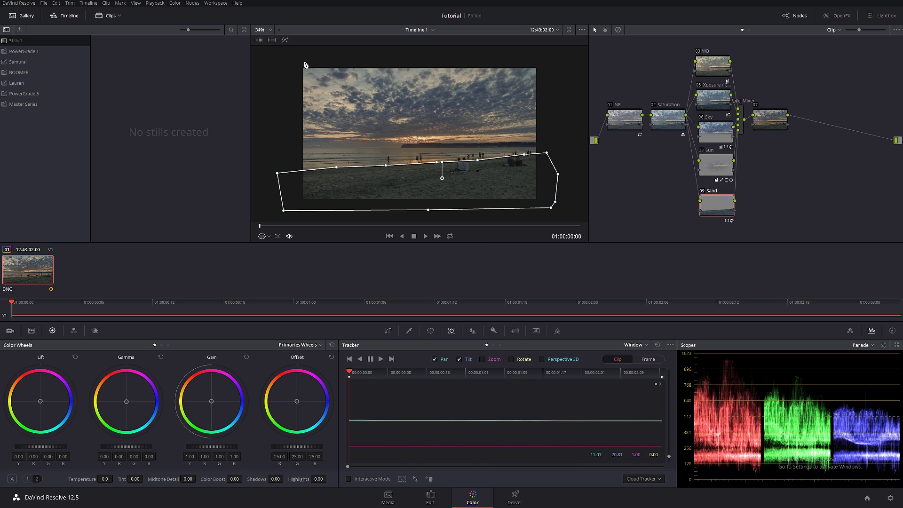
# In highlight view, soften the Sand window with Soft 1 at about 1.76 and outside softness at about 1.30
pyautogui.click(284, 40)
pyautogui.scroll(3, 423, 160)
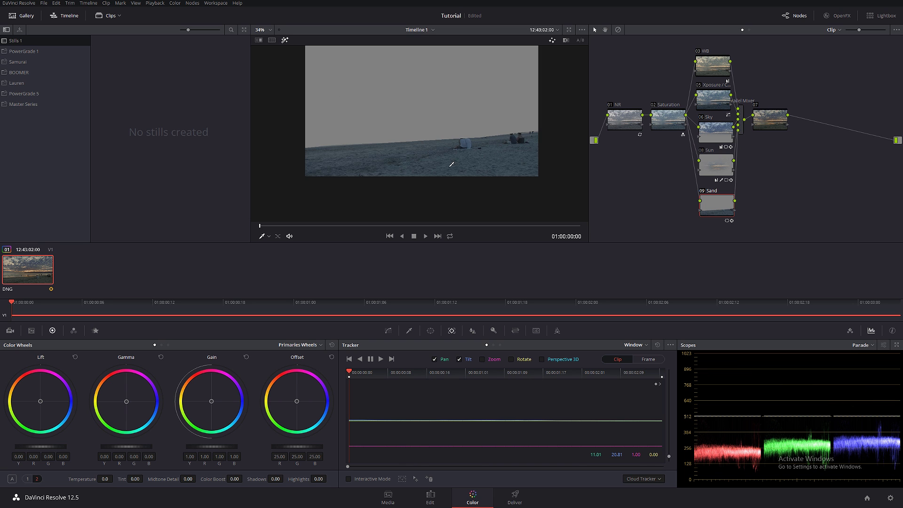
pyautogui.moveTo(497, 124); pyautogui.dragTo(486, 138)
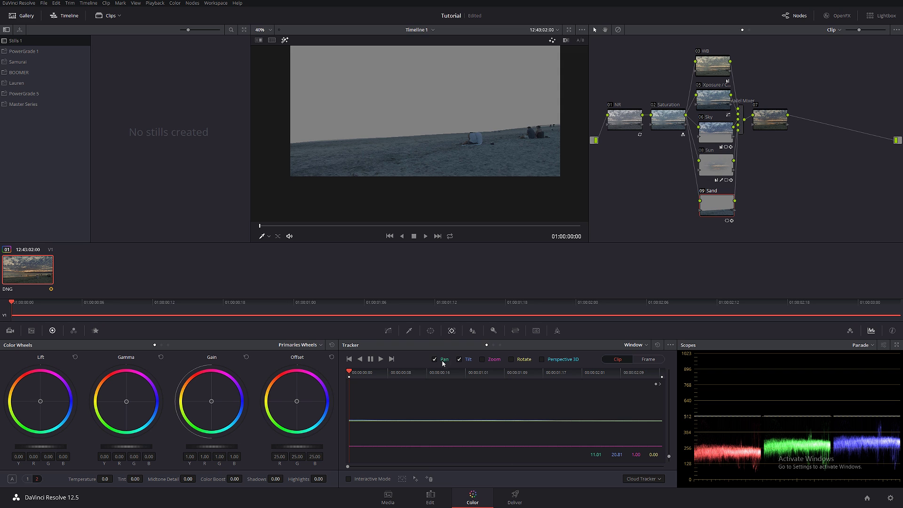
pyautogui.click(430, 331)
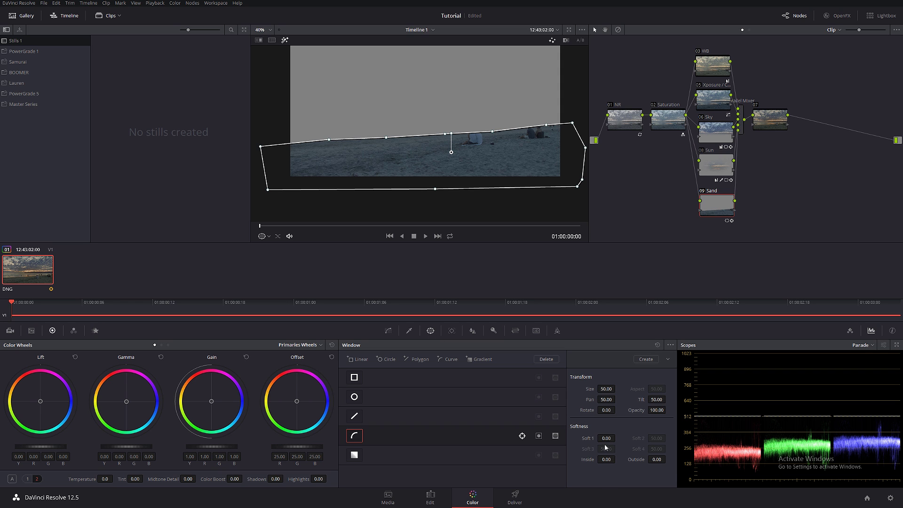
pyautogui.moveTo(608, 438)
pyautogui.mouseDown()
pyautogui.moveTo(618, 439)
pyautogui.moveTo(604, 438)
pyautogui.mouseUp()
pyautogui.moveTo(659, 460); pyautogui.dragTo(666, 459)
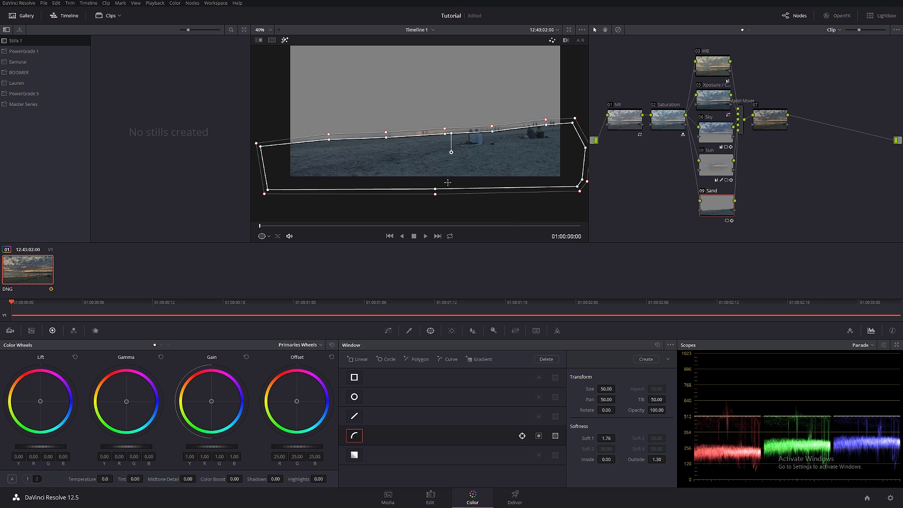
pyautogui.scroll(1, 409, 201)
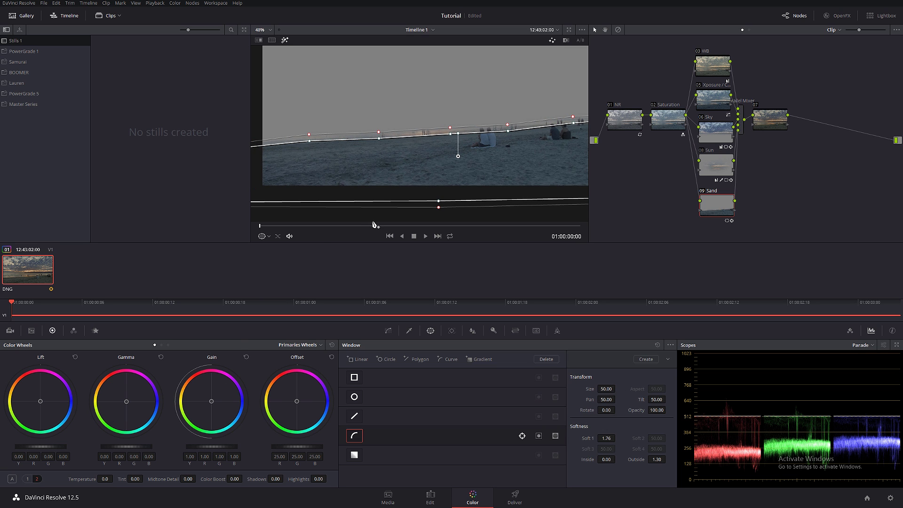
# Warm and brighten the Sand node's gamma to luminance 0.07, red 0.09, green 0.07 and blue 0.04, turning off highlight view
pyautogui.moveTo(126, 403); pyautogui.dragTo(123, 399)
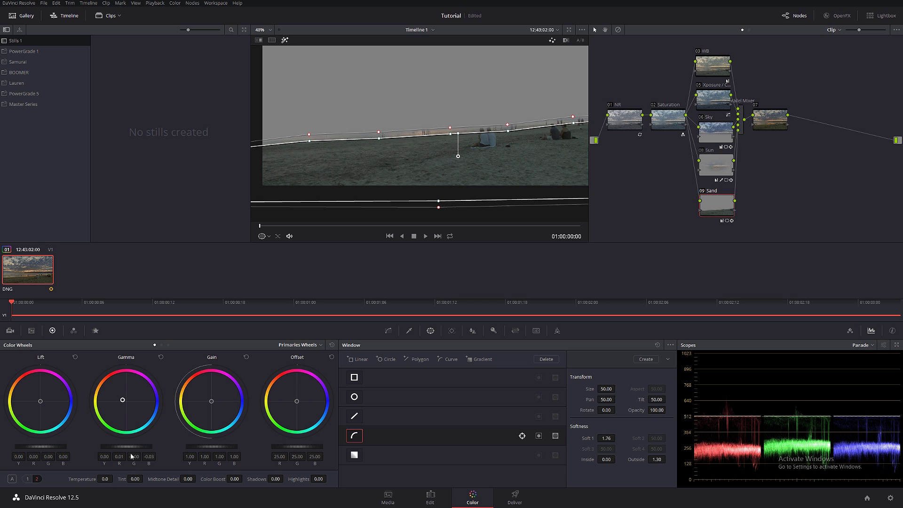
pyautogui.moveTo(126, 446); pyautogui.dragTo(130, 446)
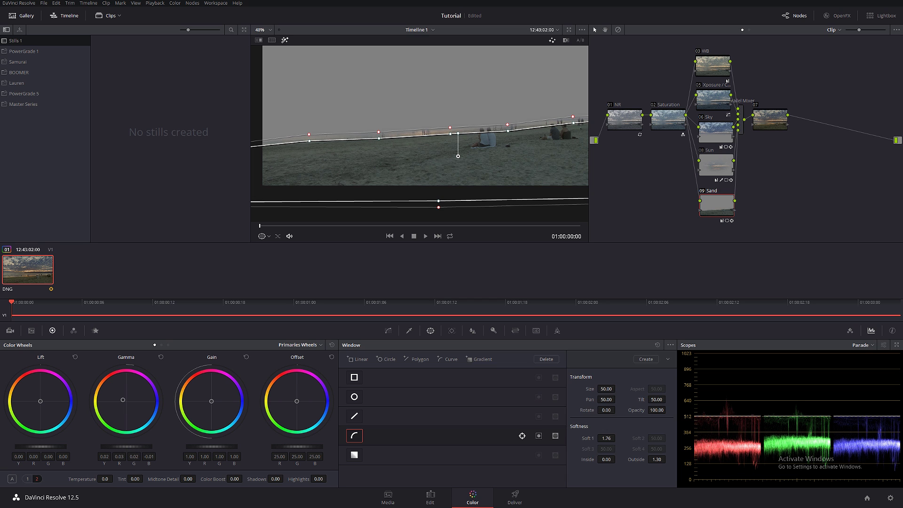
pyautogui.click(285, 40)
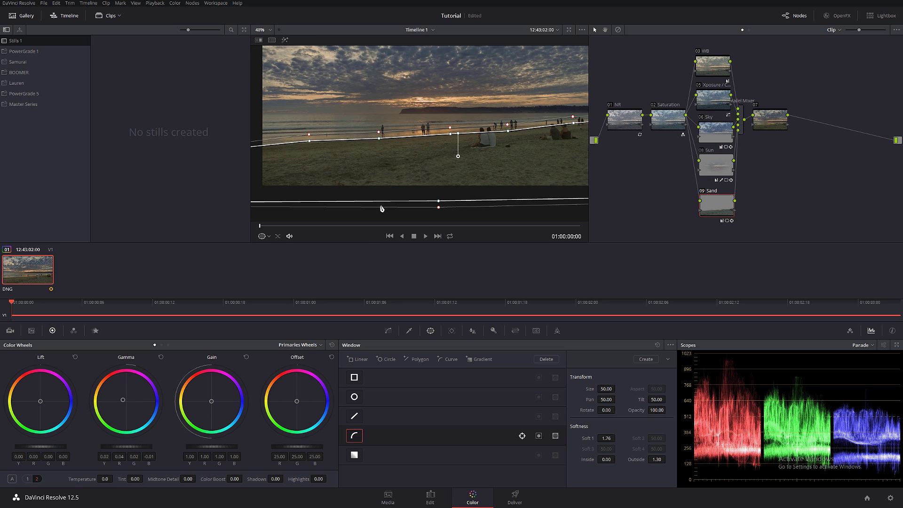
pyautogui.moveTo(127, 446); pyautogui.dragTo(132, 446)
pyautogui.hotkey('ctrl', '-')
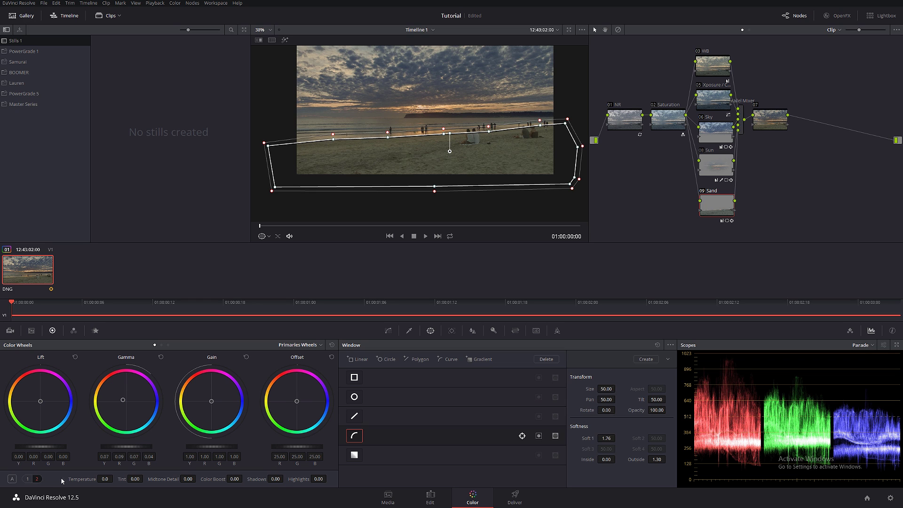
# Raise the Sand node's contrast to about 1.184
pyautogui.click(27, 480)
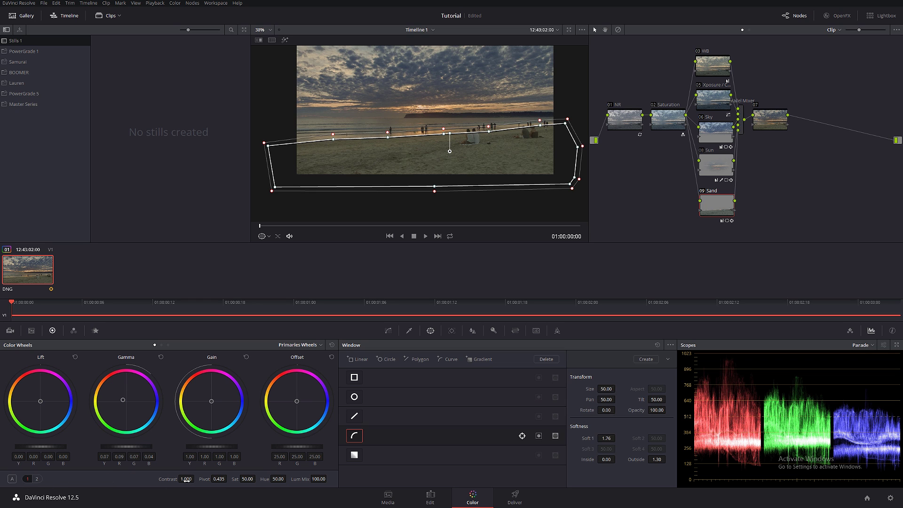
pyautogui.moveTo(187, 480); pyautogui.dragTo(196, 478)
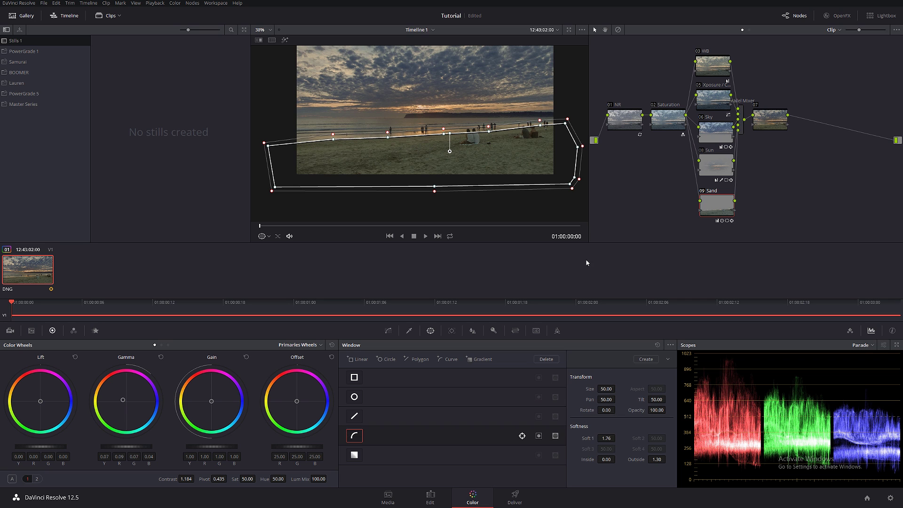
# Hide the window outline by selecting node 07, and compare the image with the Sand node off and on
pyautogui.click(766, 114)
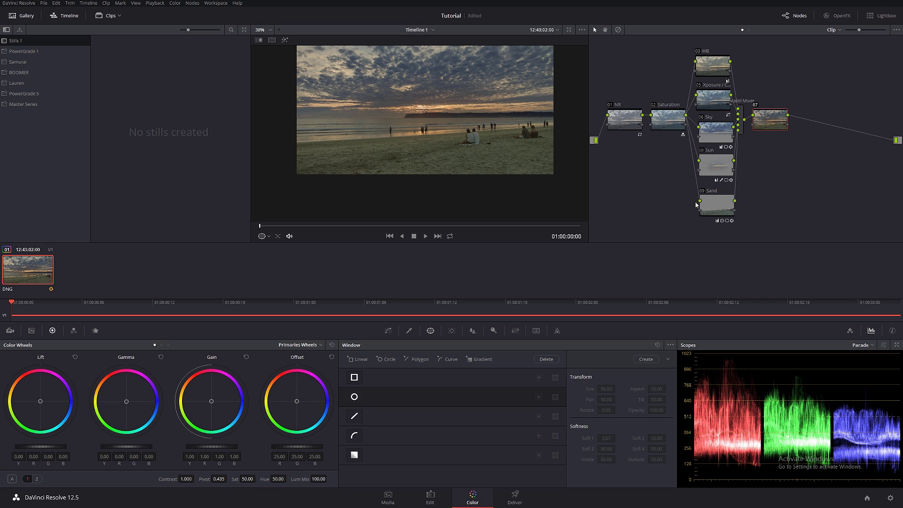
pyautogui.click(704, 191)
pyautogui.click(704, 191)
pyautogui.click(704, 191)
pyautogui.click(703, 192)
pyautogui.click(704, 191)
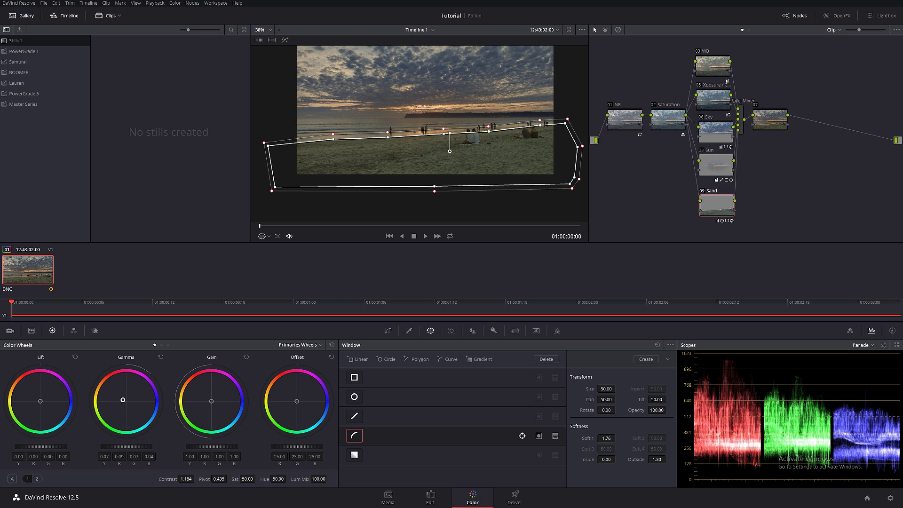
# Shift the Sand node's gamma slightly toward red, with red at 0.10, and compare the clip with the whole grade off and on
pyautogui.moveTo(123, 400); pyautogui.dragTo(123, 399)
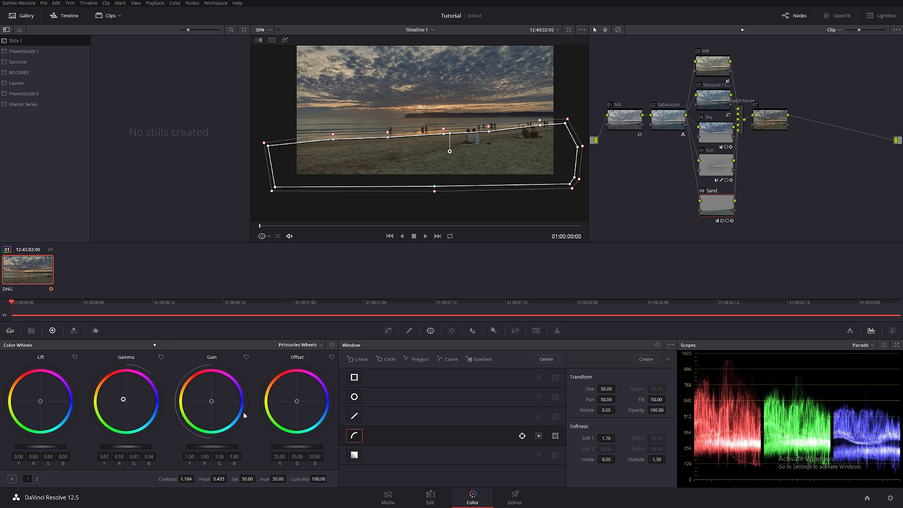
pyautogui.click(766, 123)
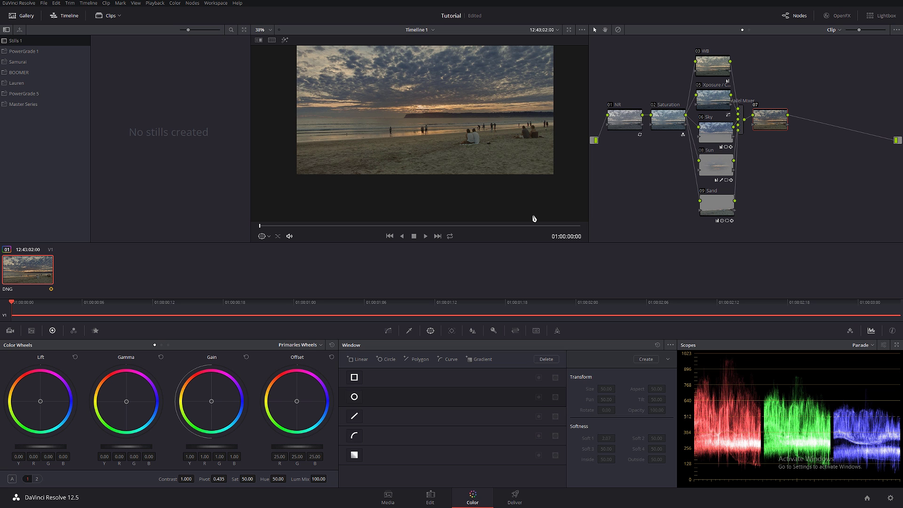
pyautogui.hotkey('shift', 'd')
pyautogui.hotkey('shift', 'd')
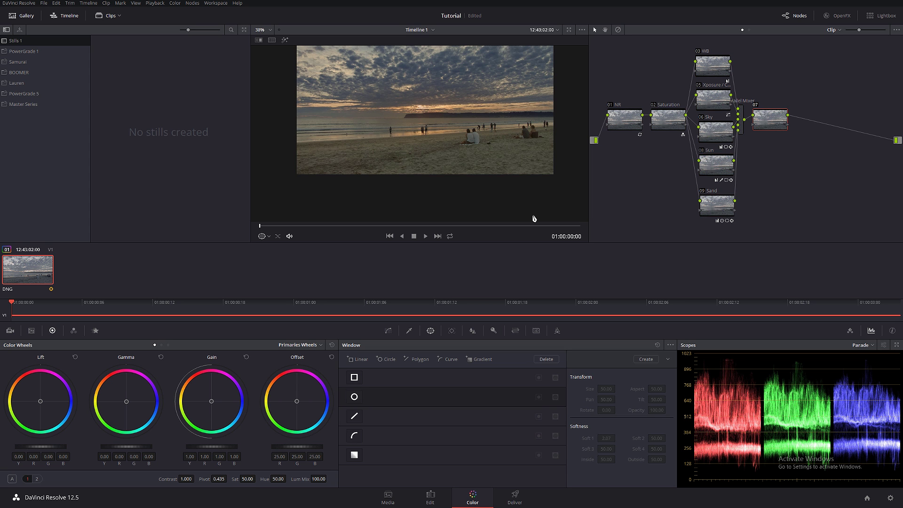
# Centre the image in the viewer and compare the clip with all grading nodes bypassed and re-enabled
pyautogui.moveTo(471, 144); pyautogui.dragTo(462, 178)
pyautogui.hotkey('alt', 'd')
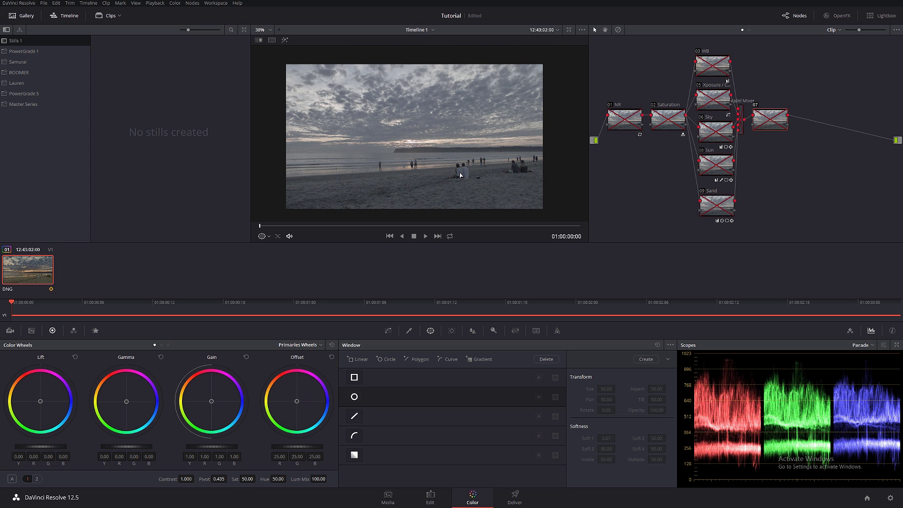
pyautogui.hotkey('alt', 'd')
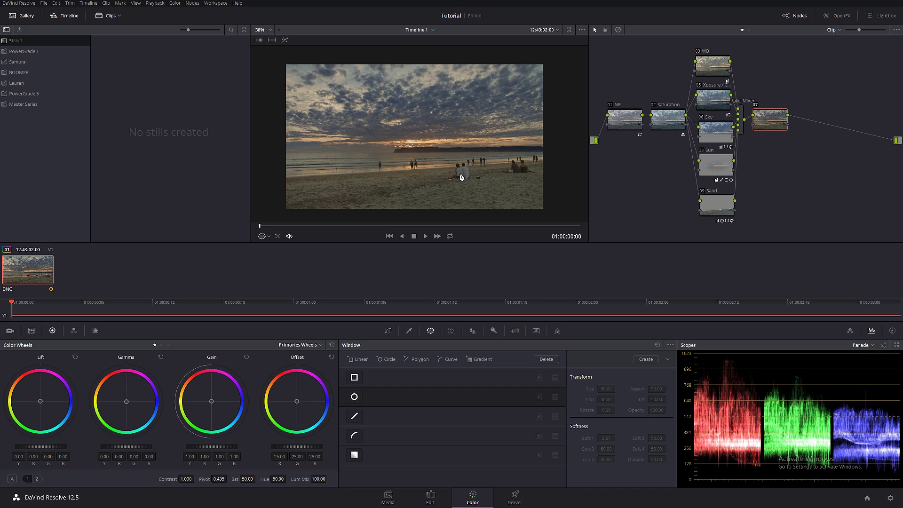
# Tidy the parallel WB, Exposure, Sky, Sun and Sand nodes into a tighter, evenly spaced column
pyautogui.moveTo(713, 65); pyautogui.dragTo(713, 59)
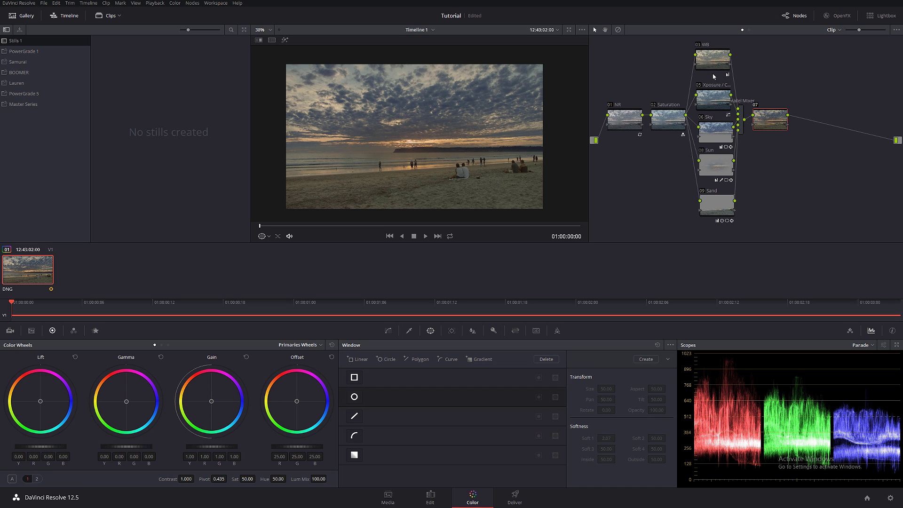
pyautogui.moveTo(715, 95); pyautogui.dragTo(715, 90)
pyautogui.moveTo(715, 137); pyautogui.dragTo(712, 130)
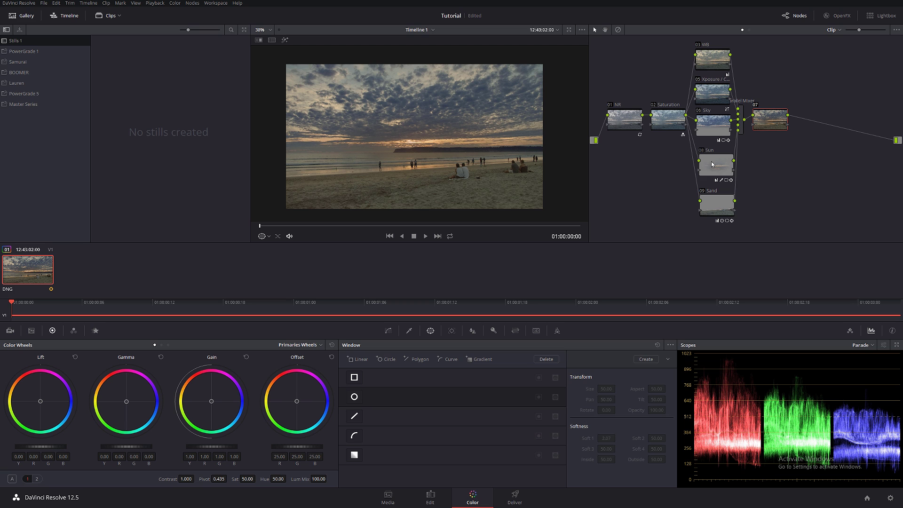
pyautogui.moveTo(713, 164); pyautogui.dragTo(712, 158)
pyautogui.moveTo(716, 205); pyautogui.dragTo(716, 189)
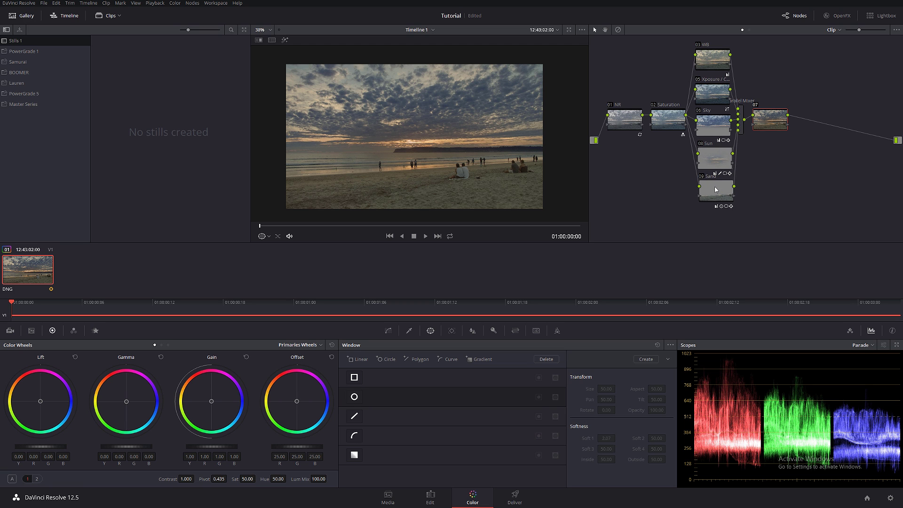
pyautogui.click(715, 186)
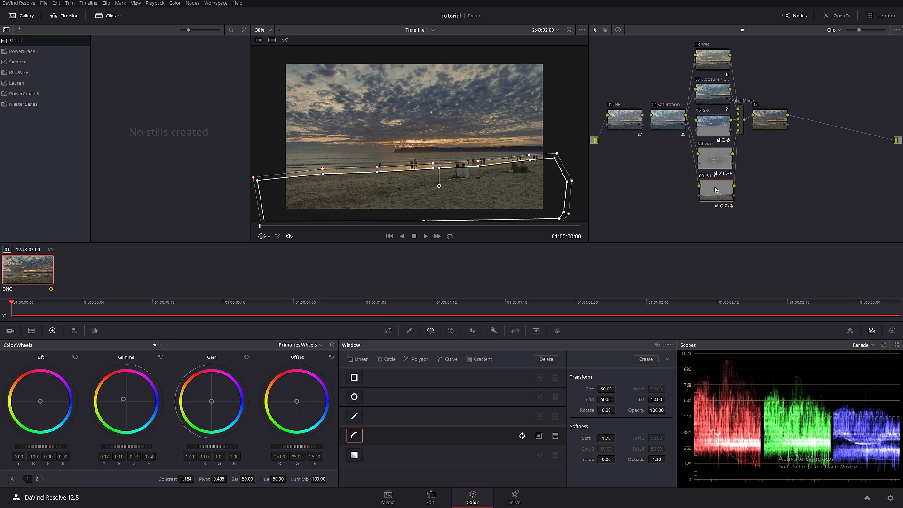
# Move node 07 slightly away from the mixer and label it Gradient
pyautogui.moveTo(766, 120); pyautogui.dragTo(774, 122)
pyautogui.click(774, 122)
pyautogui.rightClick(774, 123)
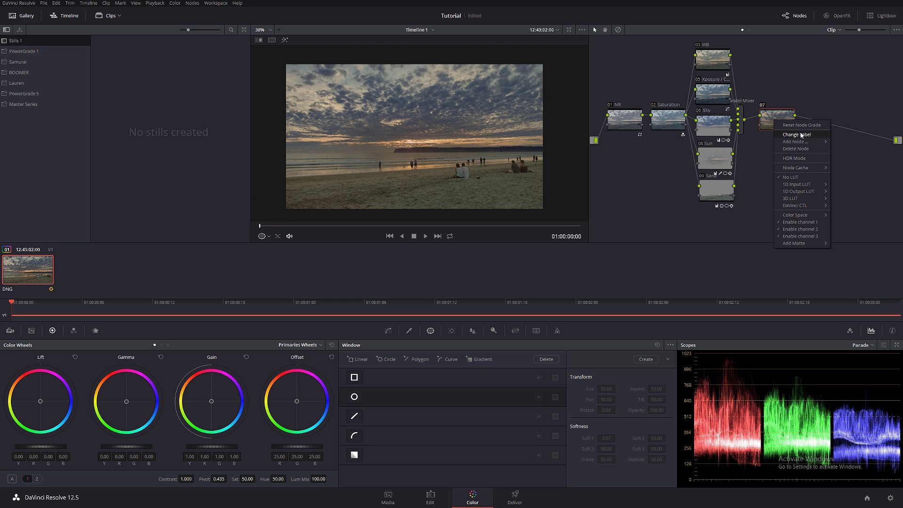
pyautogui.click(793, 145)
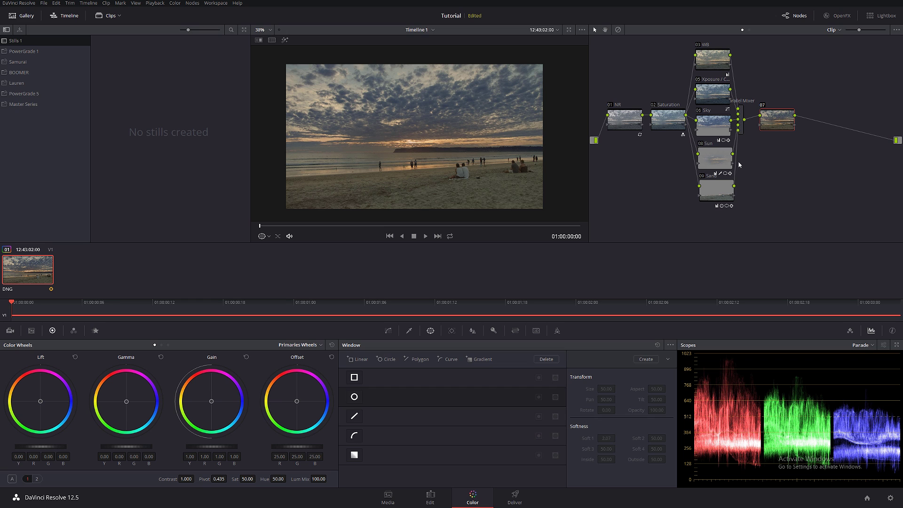
pyautogui.write('Gradient')
# Add a gradient window running diagonally from the sky's upper-left corner, rotated about -45.6, and push its gamma to blue 0.06 and green -0.01
pyautogui.click(353, 456)
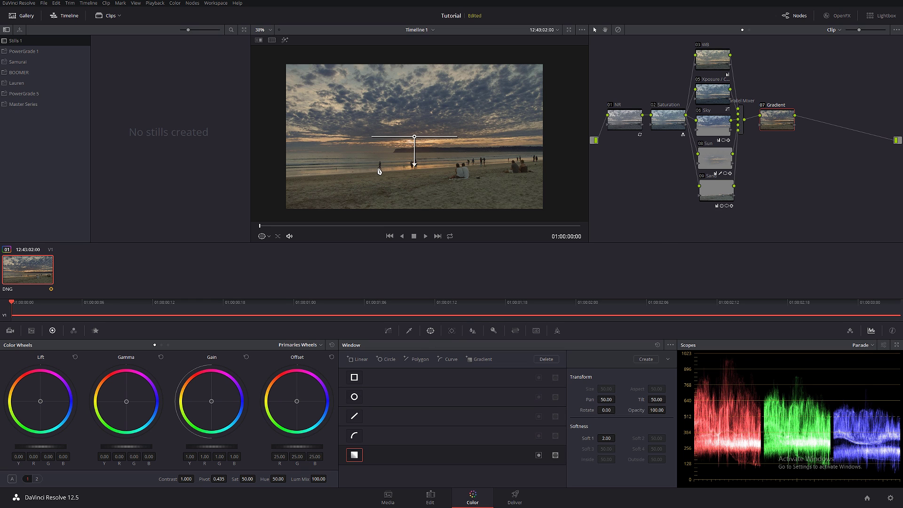
pyautogui.moveTo(413, 165); pyautogui.dragTo(306, 76)
pyautogui.moveTo(342, 104); pyautogui.dragTo(382, 149)
pyautogui.moveTo(126, 404); pyautogui.dragTo(132, 402)
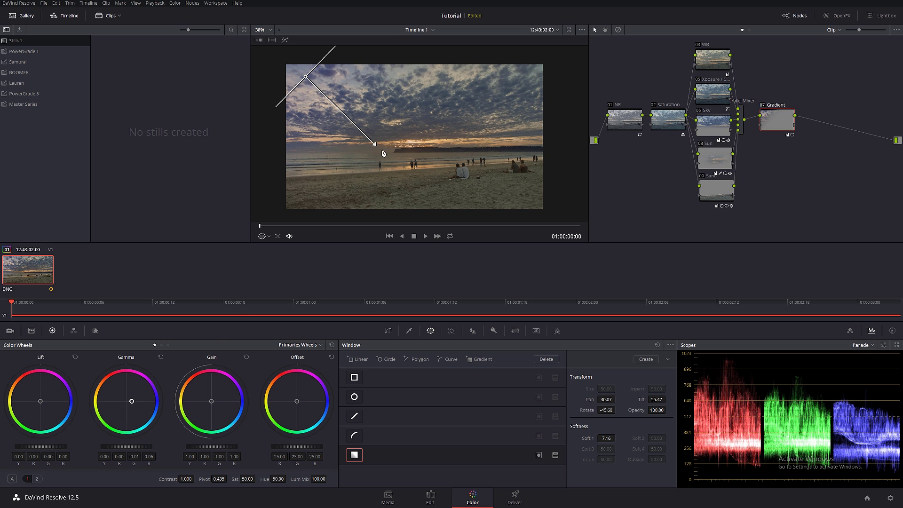
# Adjust the gradient window to about -33.5 rotation and 9.04 softness, with gamma at green -0.03 and blue 0.07
pyautogui.moveTo(376, 145); pyautogui.dragTo(387, 170)
pyautogui.moveTo(306, 76); pyautogui.dragTo(308, 62)
pyautogui.moveTo(389, 154)
pyautogui.mouseDown()
pyautogui.moveTo(370, 177)
pyautogui.moveTo(389, 202)
pyautogui.moveTo(375, 153)
pyautogui.moveTo(375, 165)
pyautogui.mouseUp()
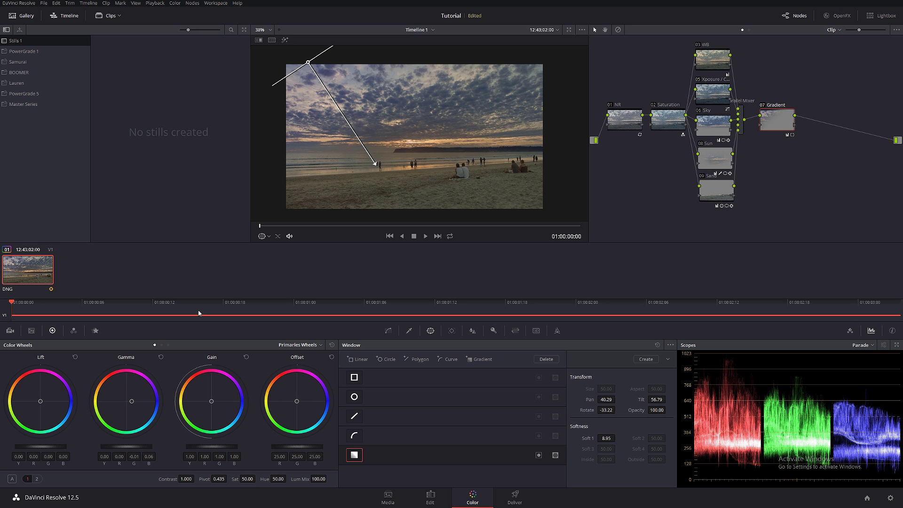
pyautogui.moveTo(132, 402); pyautogui.dragTo(133, 405)
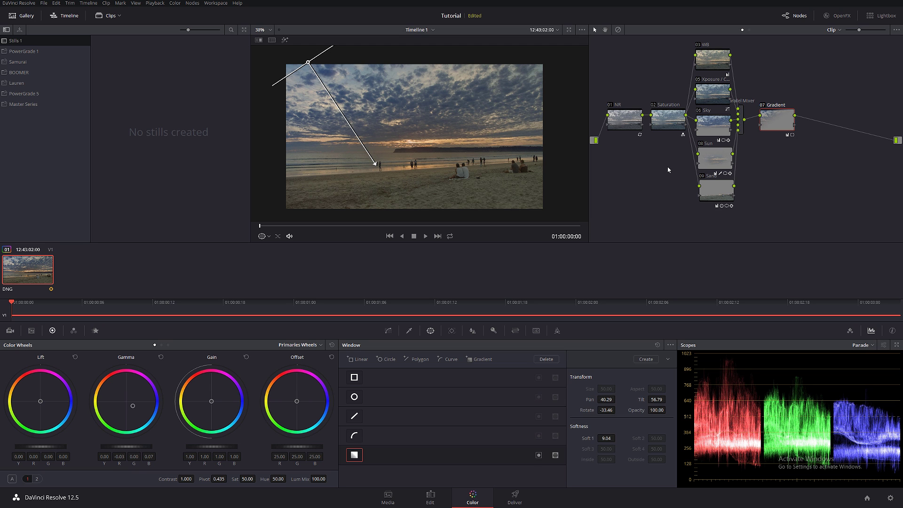
# Compare the image with the Gradient node off and on, and play through the clip to check the sky
pyautogui.click(765, 106)
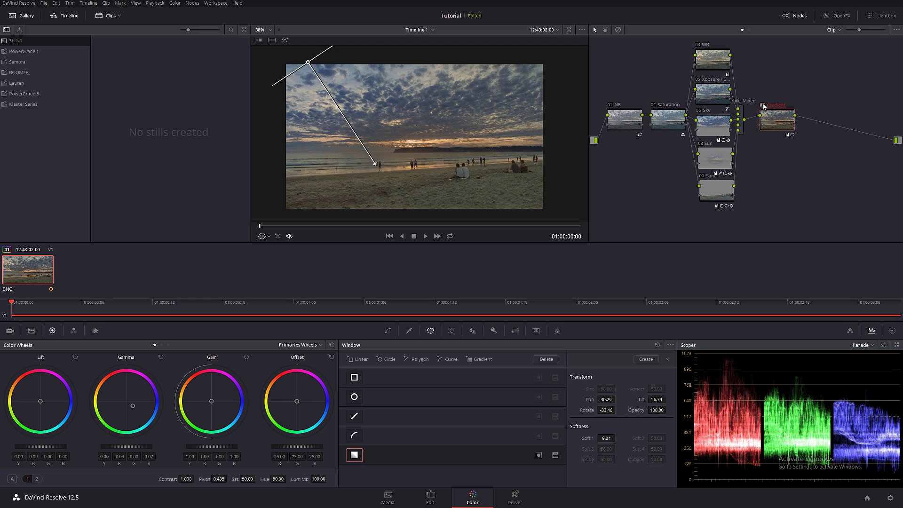
pyautogui.click(764, 107)
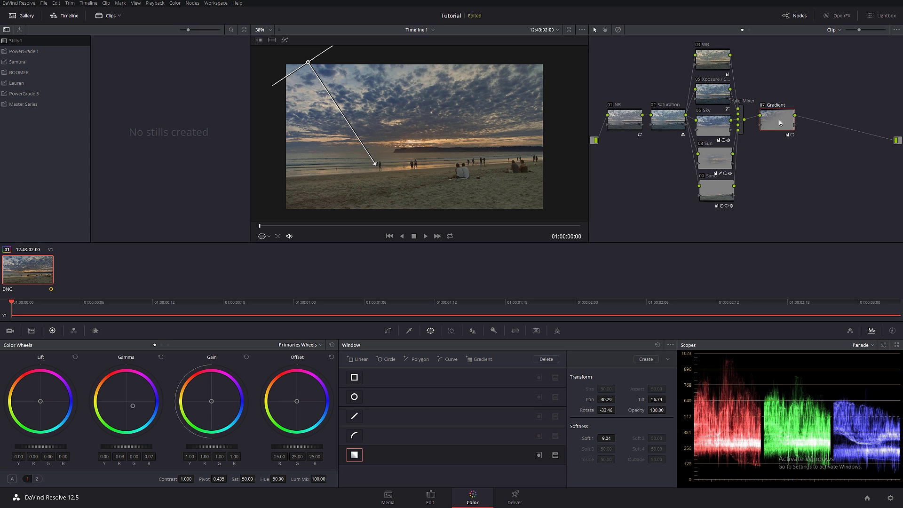
pyautogui.click(269, 226)
pyautogui.click(426, 236)
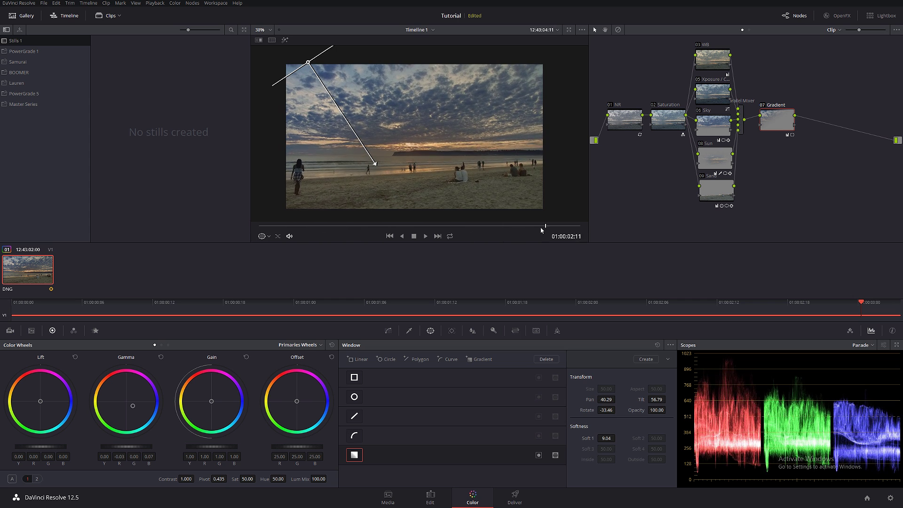
# At 01:00:00:07, add a serial node after Gradient and draw a closed curve window around the sun's reflection from the horizon down past the sand
pyautogui.click(293, 226)
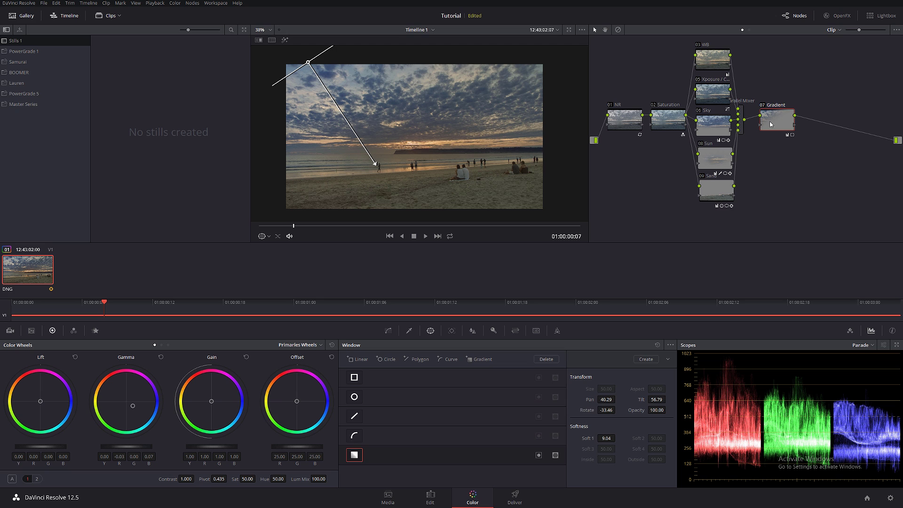
pyautogui.hotkey('alt', 's')
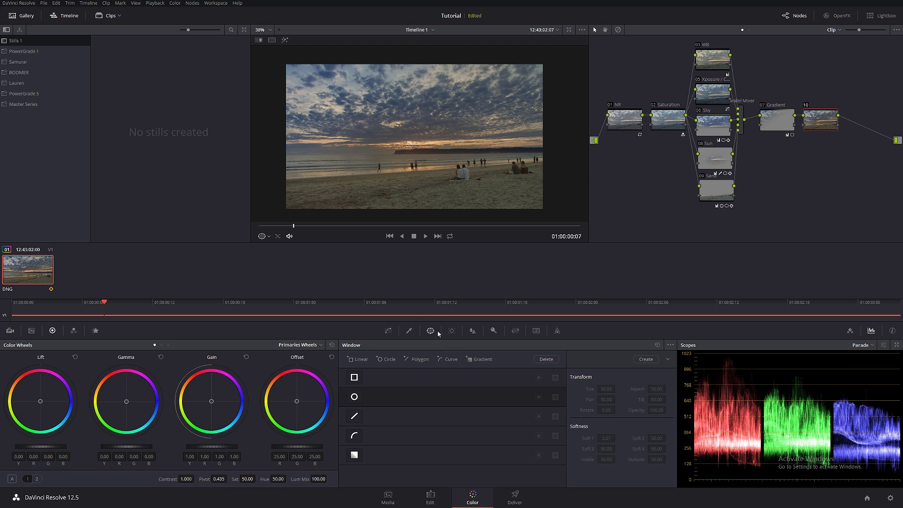
pyautogui.click(353, 438)
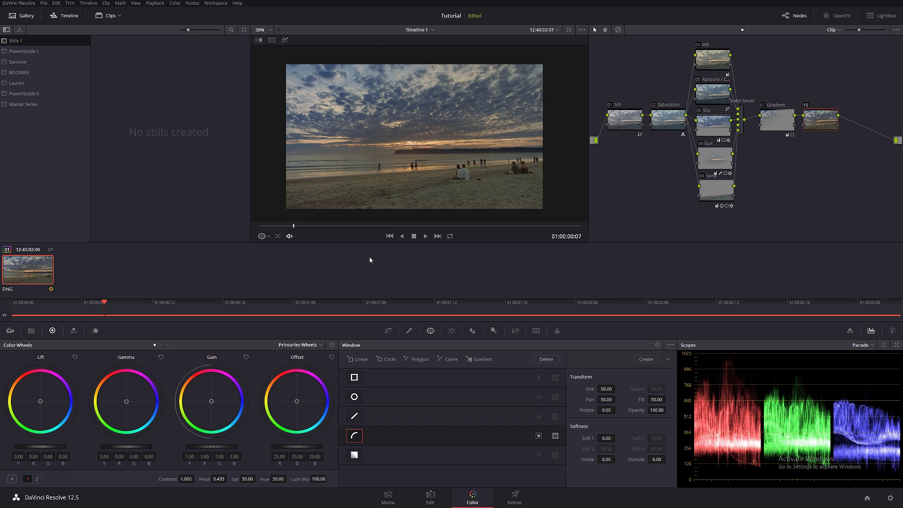
pyautogui.click(381, 144)
pyautogui.click(387, 172)
pyautogui.click(382, 213)
pyautogui.click(451, 214)
pyautogui.click(444, 168)
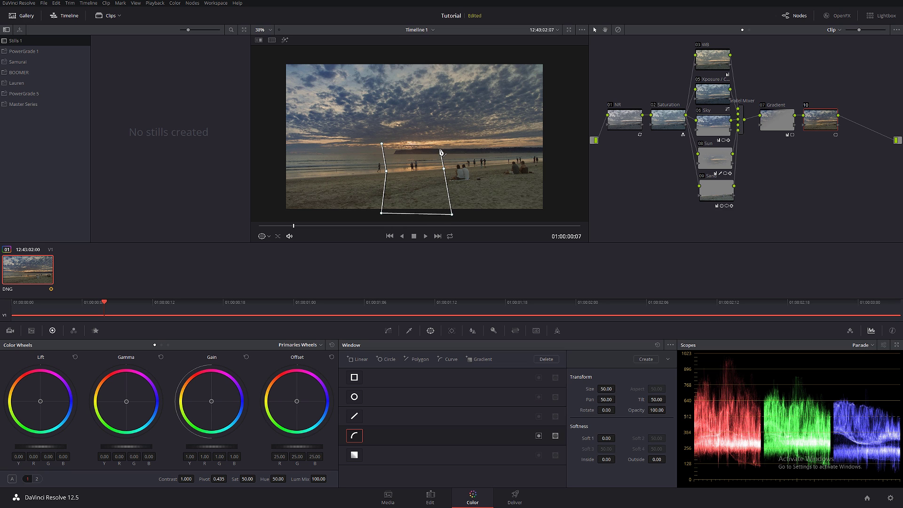
pyautogui.click(438, 150)
pyautogui.click(435, 140)
pyautogui.click(403, 141)
pyautogui.click(382, 143)
# Track the reflection window backward to the clip's start and forward to its end
pyautogui.click(452, 331)
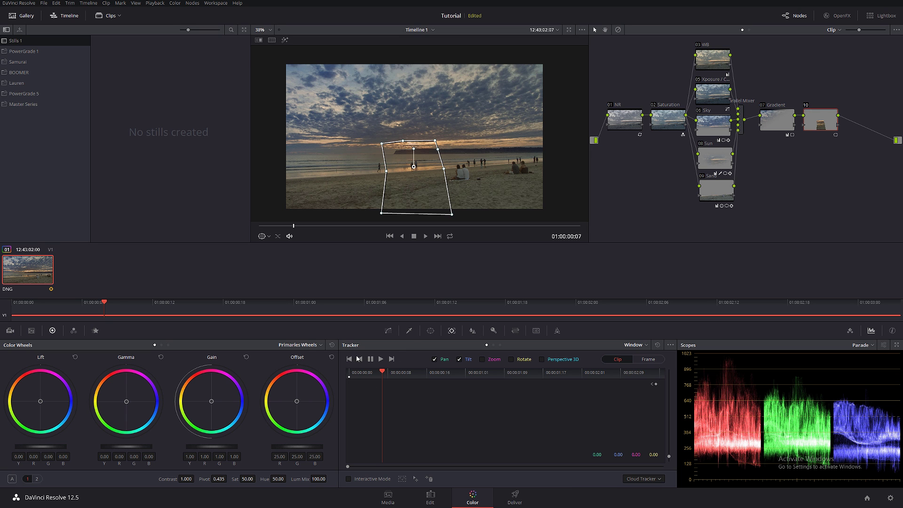
pyautogui.click(360, 359)
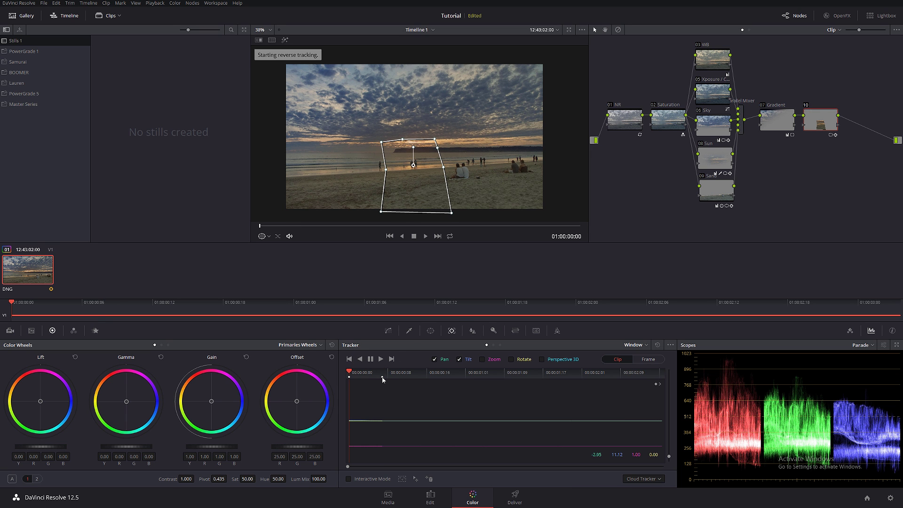
pyautogui.click(381, 359)
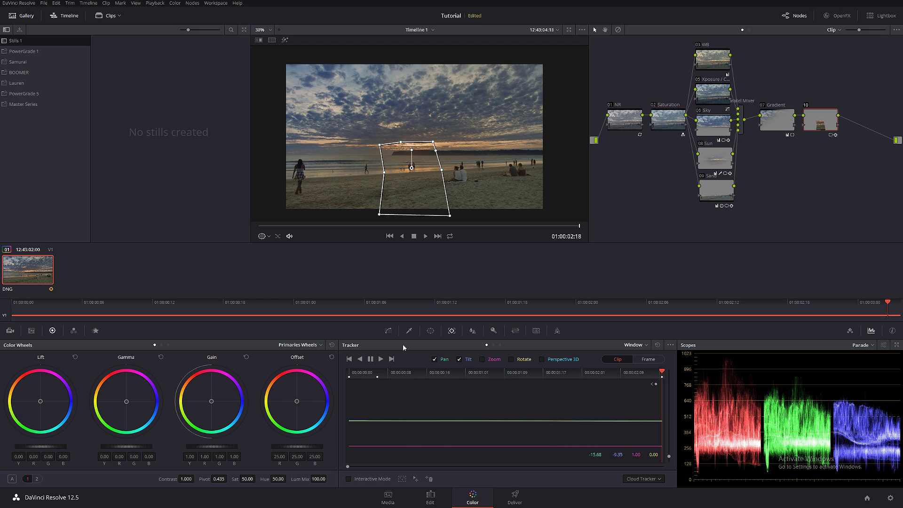
# Anchor the lower part of node 10's custom curve and lift its highlights, comparing the image with the node off and on
pyautogui.click(388, 330)
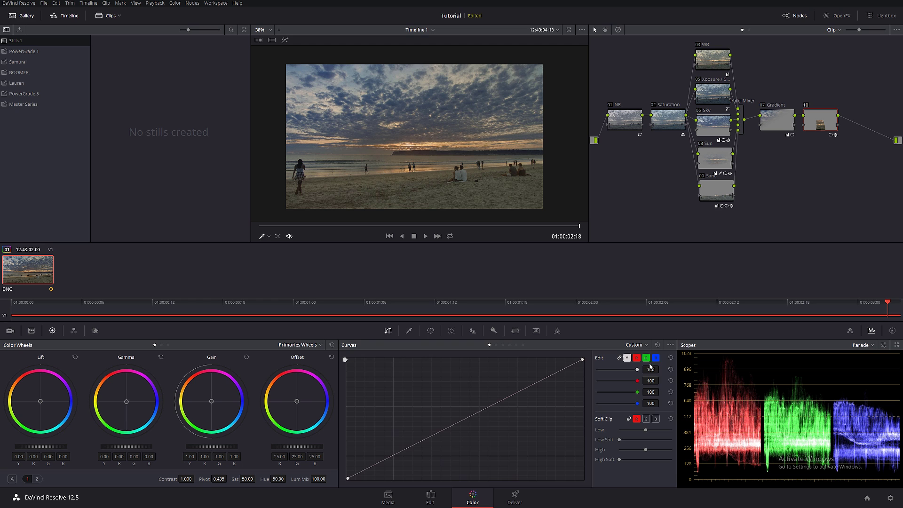
pyautogui.click(441, 430)
pyautogui.moveTo(536, 382); pyautogui.dragTo(536, 372)
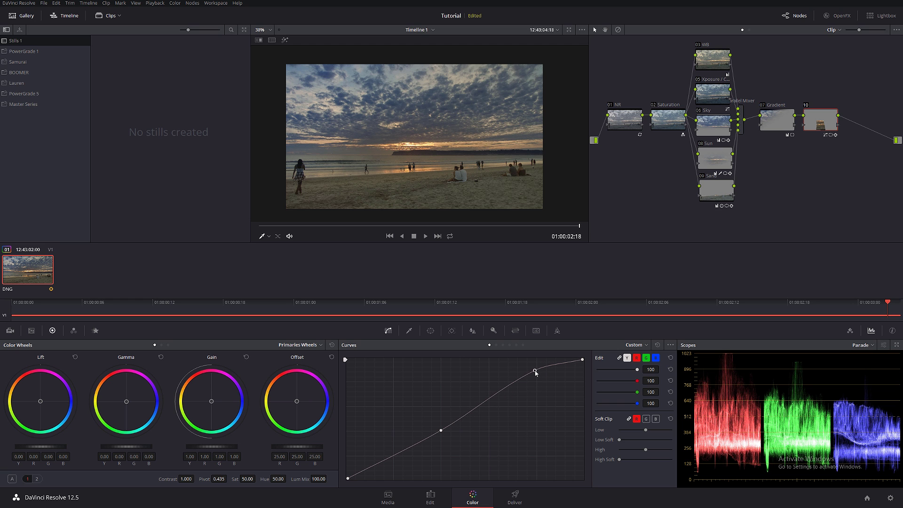
pyautogui.click(806, 106)
pyautogui.click(807, 106)
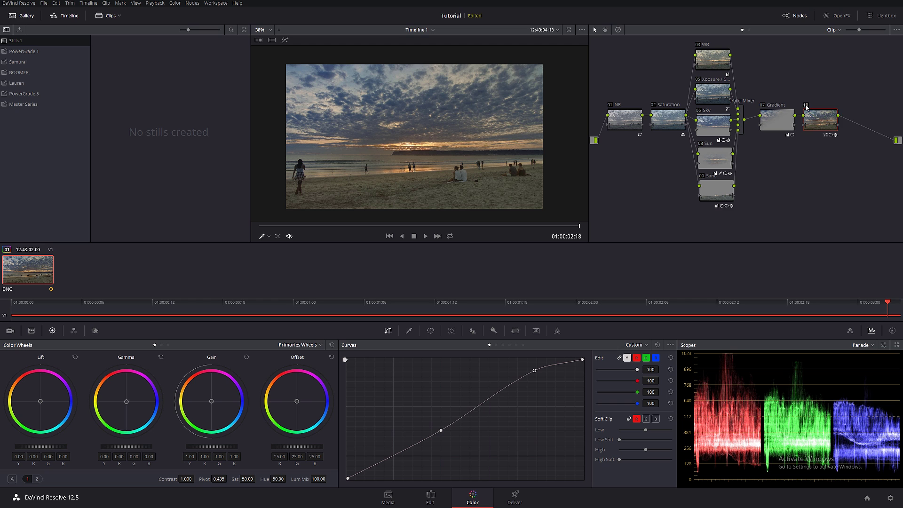
pyautogui.click(806, 106)
pyautogui.click(807, 106)
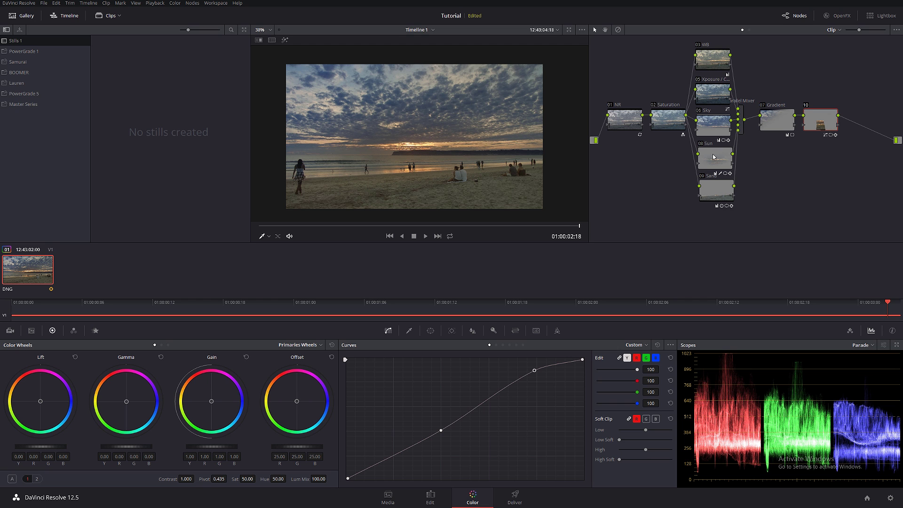
# Raise node 10's gamma to 0.01 and contrast to 1.044, and soften its window with Soft 1 at 5.00, Inside 4.98 and Outside 2.18
pyautogui.moveTo(131, 448); pyautogui.dragTo(136, 448)
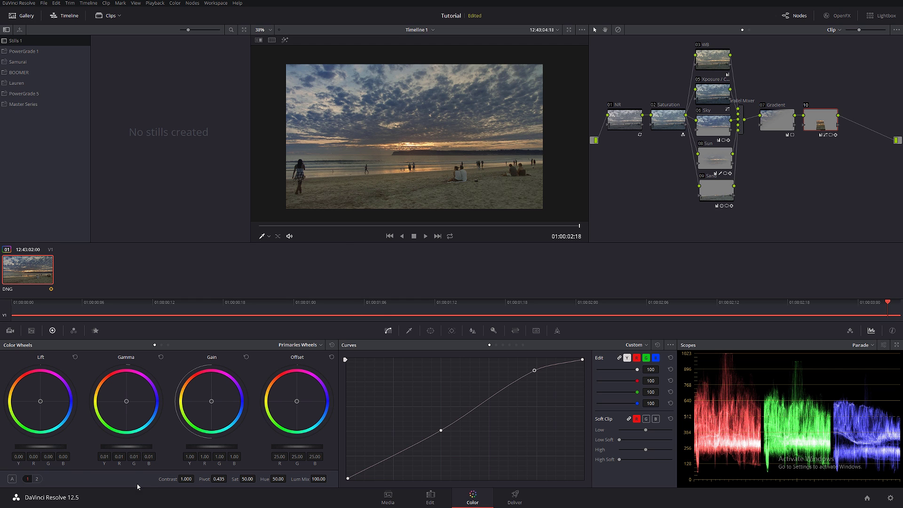
pyautogui.moveTo(186, 478); pyautogui.dragTo(194, 479)
pyautogui.click(430, 331)
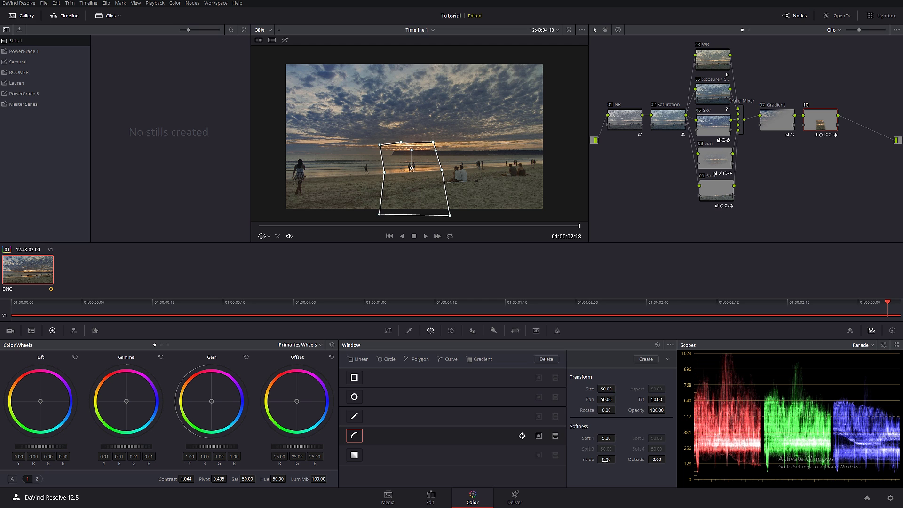
pyautogui.moveTo(606, 460); pyautogui.dragTo(660, 464)
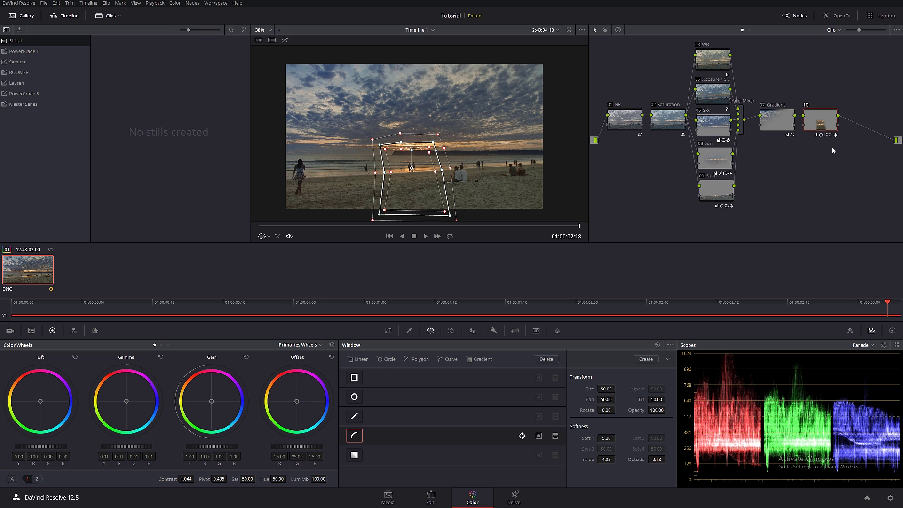
# Add a serial node after node 10, and compare the sun's reflection up close with node 10 off and on
pyautogui.hotkey('alt', 's')
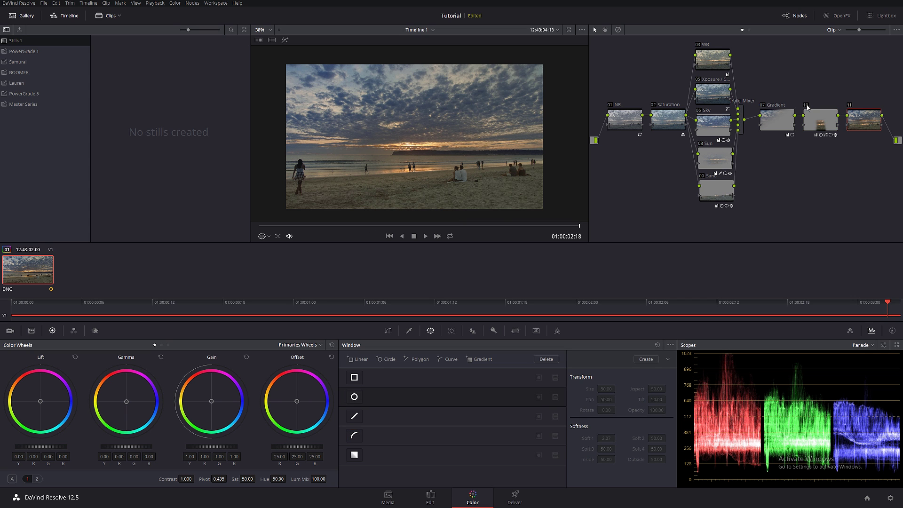
pyautogui.scroll(3, 408, 173)
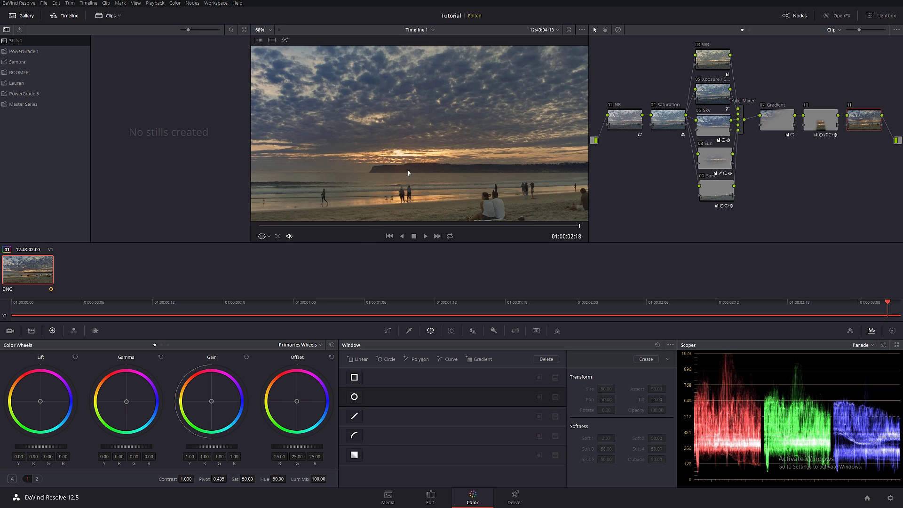
pyautogui.scroll(3, 409, 173)
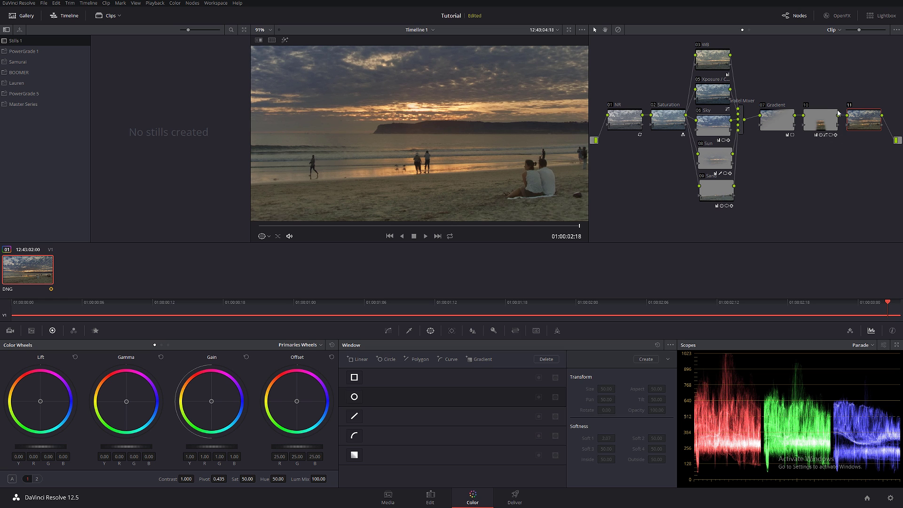
pyautogui.click(806, 106)
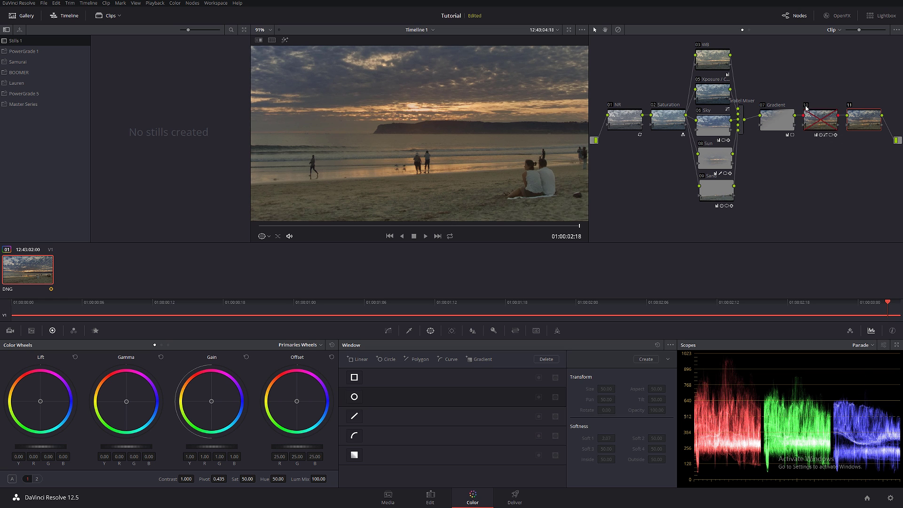
pyautogui.click(806, 106)
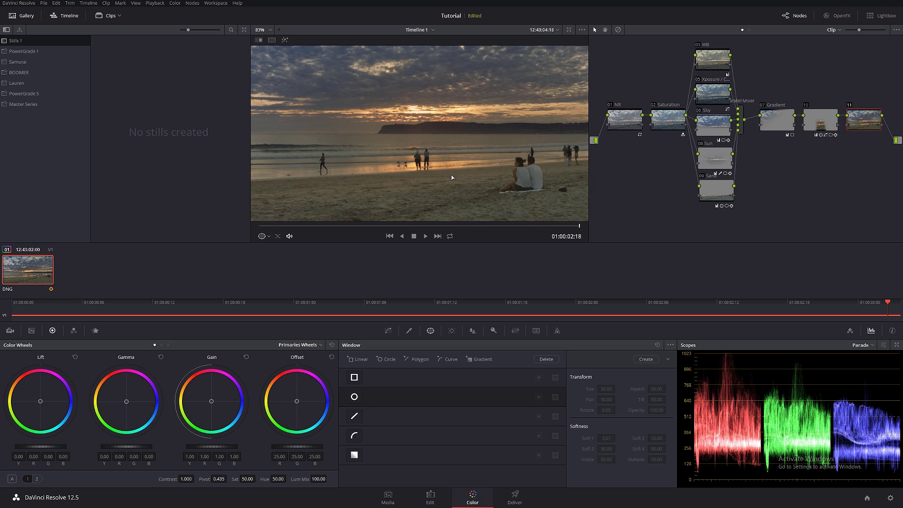
pyautogui.scroll(-3, 451, 174)
pyautogui.scroll(1, 407, 173)
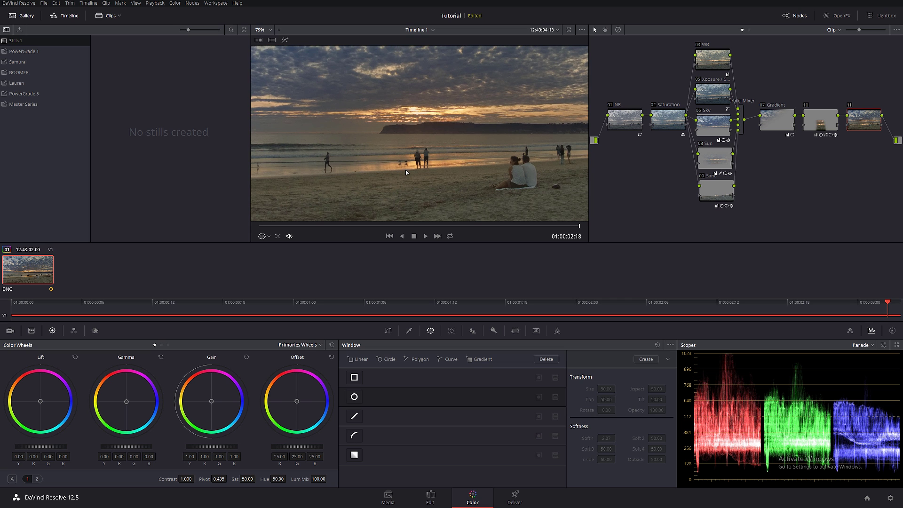
# Compare the whole frame with all grading nodes off and on, in the normal viewer and in the enlarged viewer
pyautogui.scroll(-2, 434, 163)
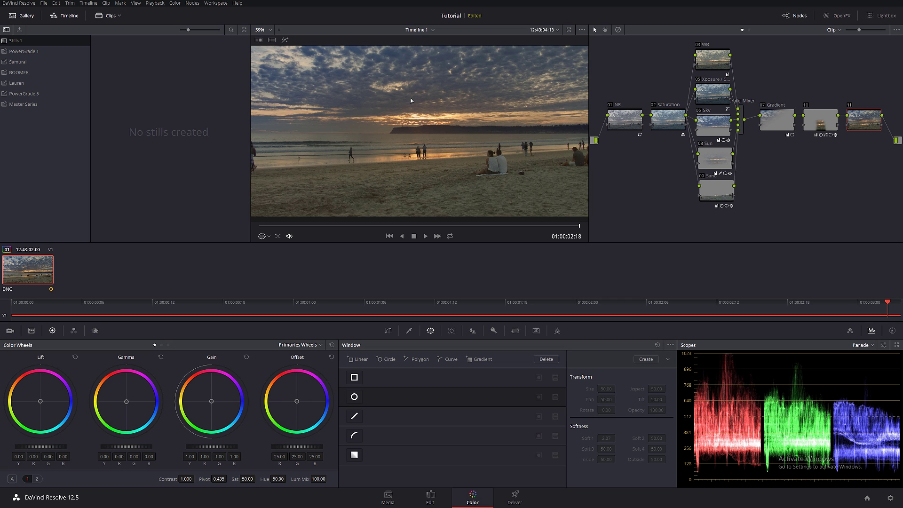
pyautogui.scroll(-1, 352, 161)
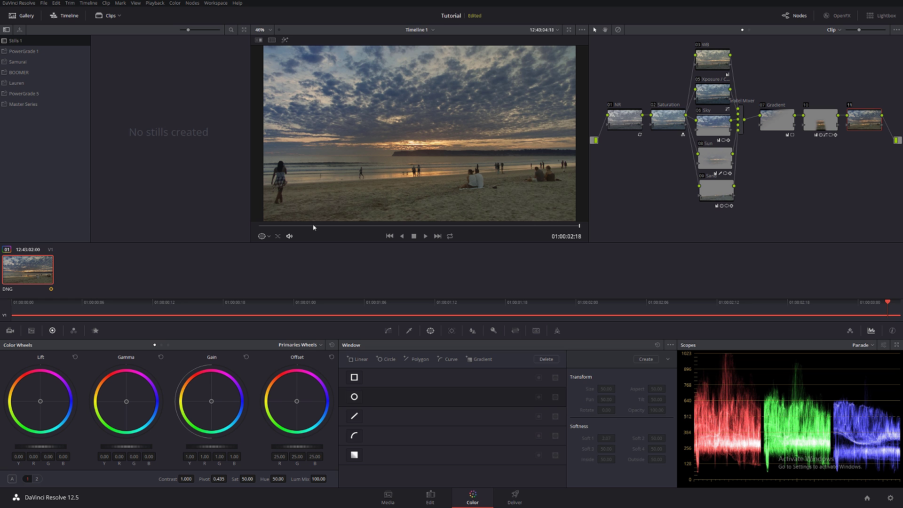
pyautogui.hotkey('alt', 'd')
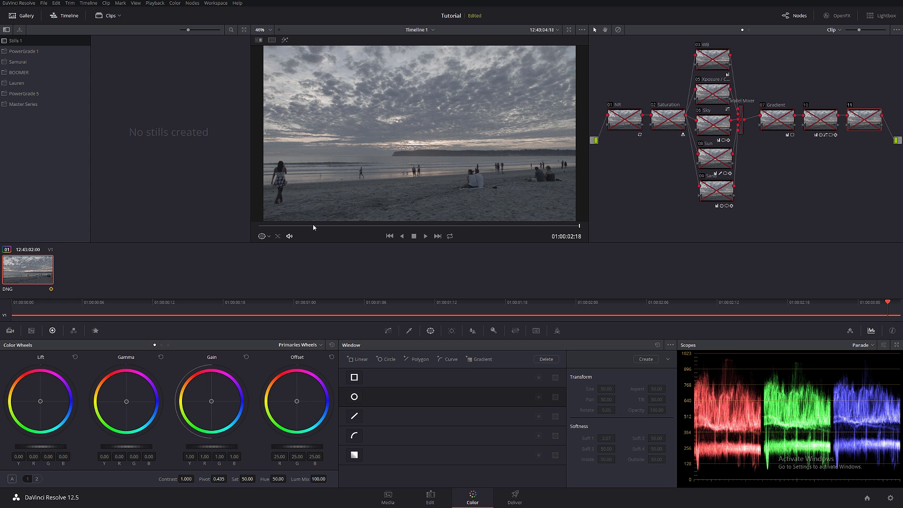
pyautogui.hotkey('alt', 'd')
pyautogui.hotkey('alt', 'f')
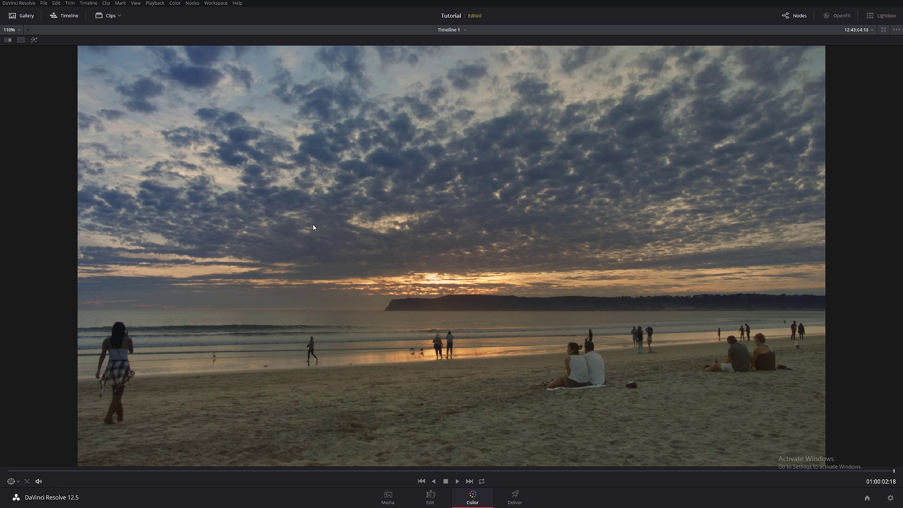
pyautogui.hotkey('alt', 'd')
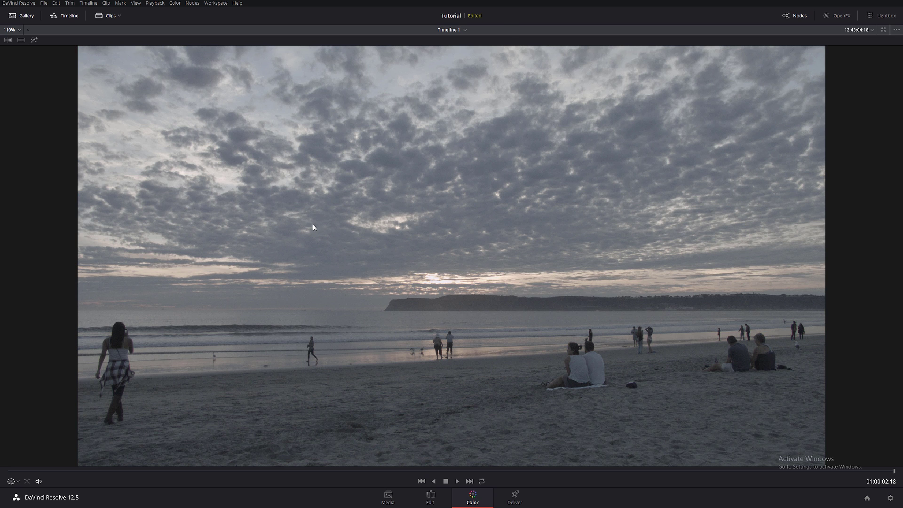
pyautogui.hotkey('alt', 'd')
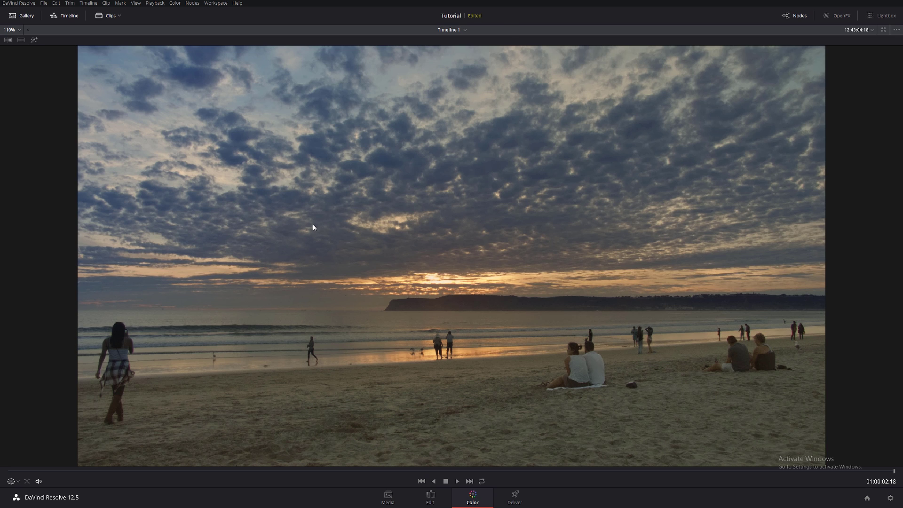